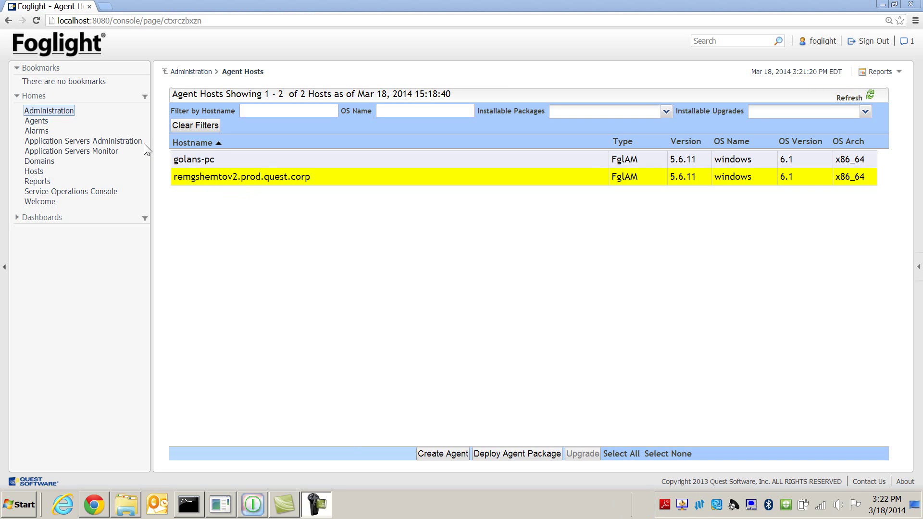
- In Java Administration under Application Servers Administration, create an agent configuration with ID, display name and description all set to QA
left_click(135, 141)
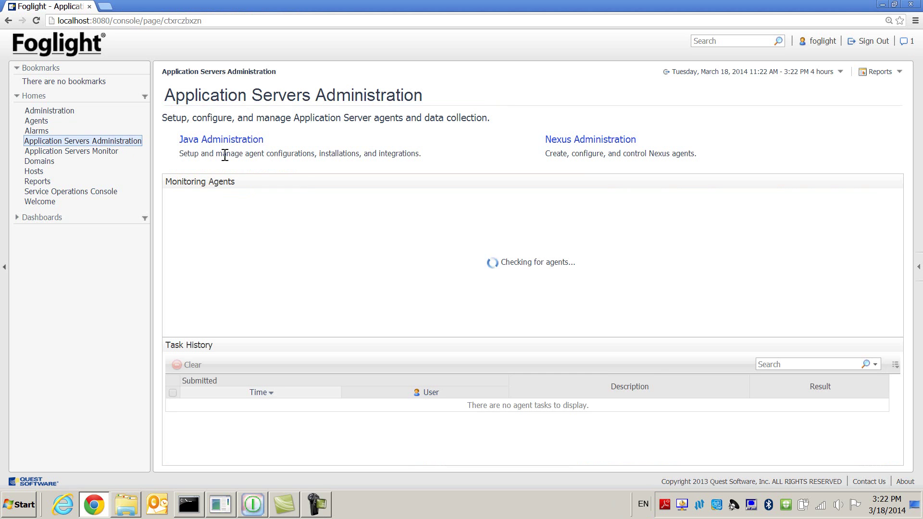
left_click(253, 141)
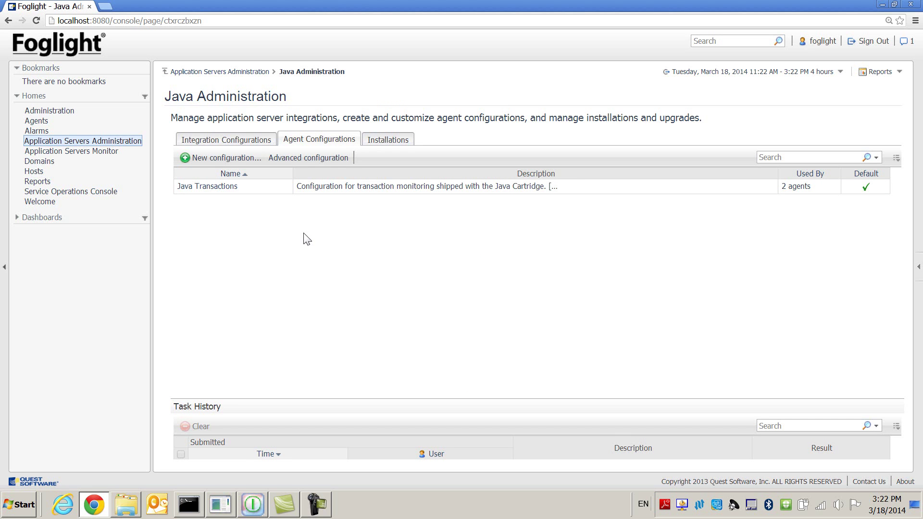
left_click(237, 161)
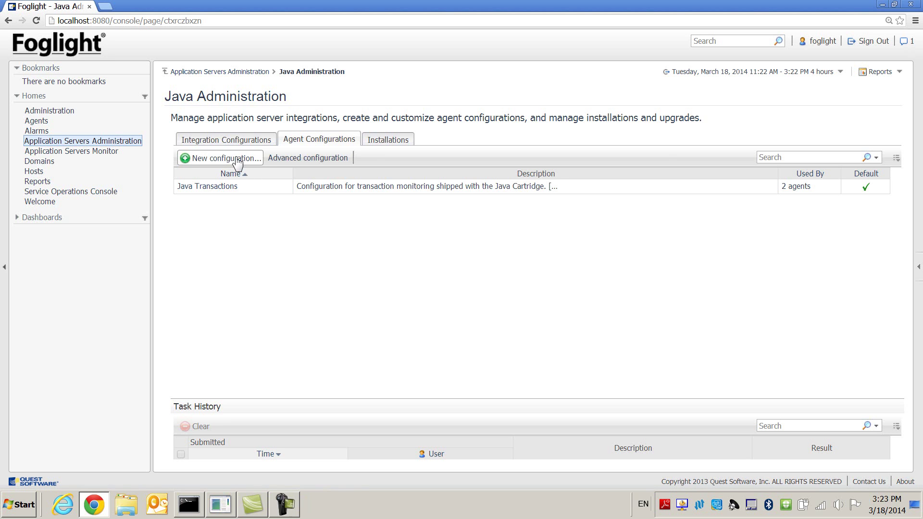
left_click(378, 220)
type("QA")
left_click(376, 267)
left_click(395, 311)
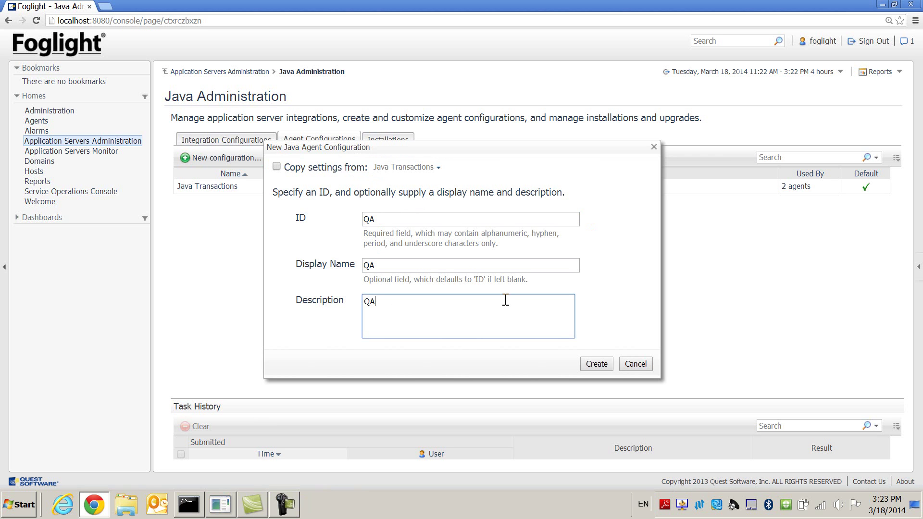
left_click(593, 365)
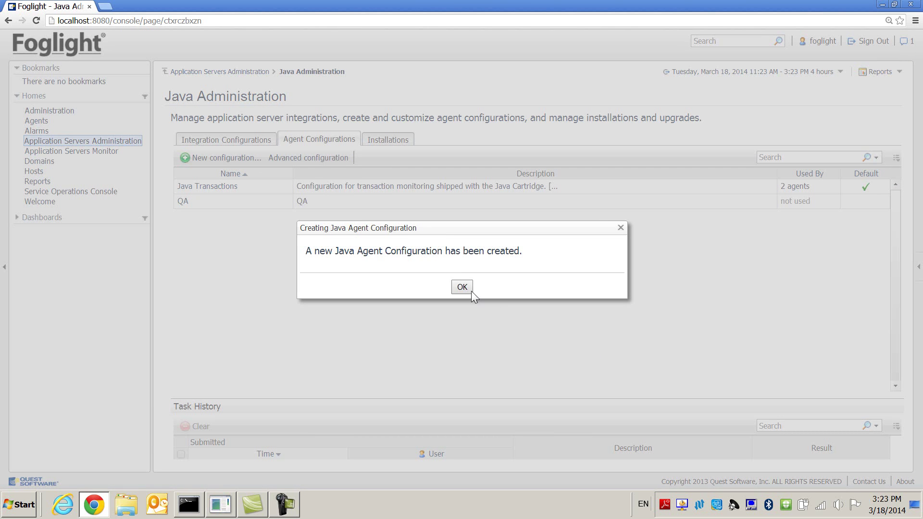
left_click(466, 287)
- Open the QA configuration's instrumentation settings, keep InstrumentationLevel at Full Detail and read the help text explaining each level
left_click(181, 206)
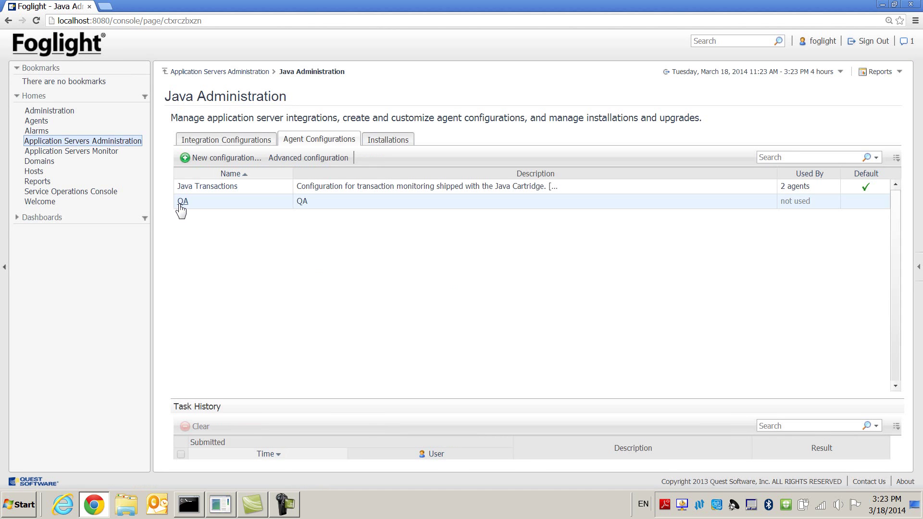
right_click(181, 210)
left_click(207, 226)
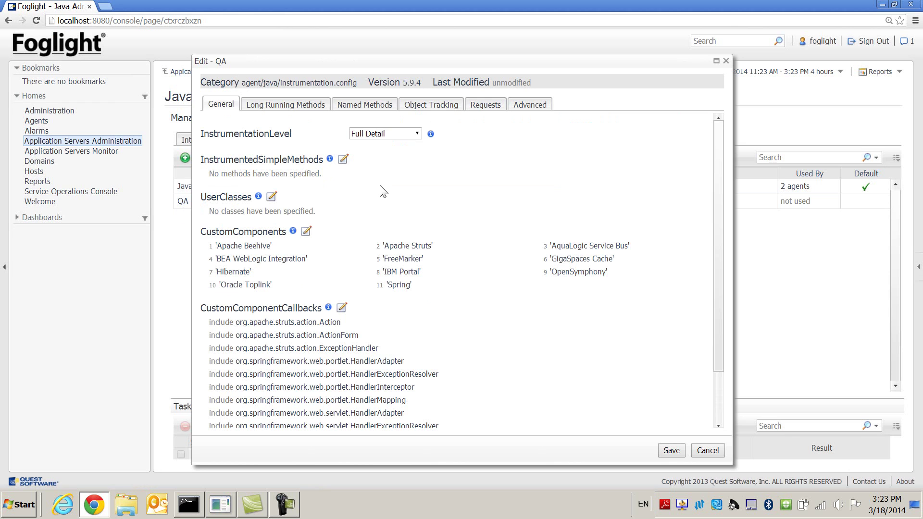
left_click(417, 133)
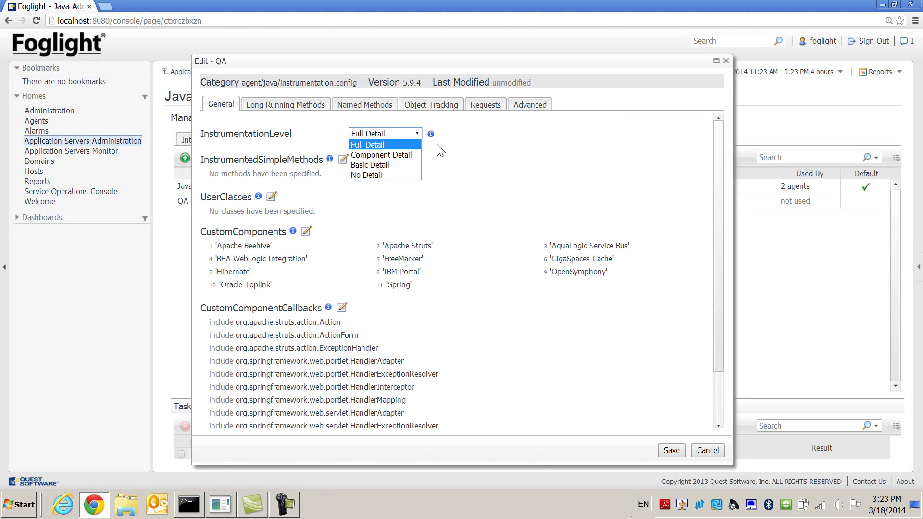
left_click(436, 144)
mouse_move(431, 133)
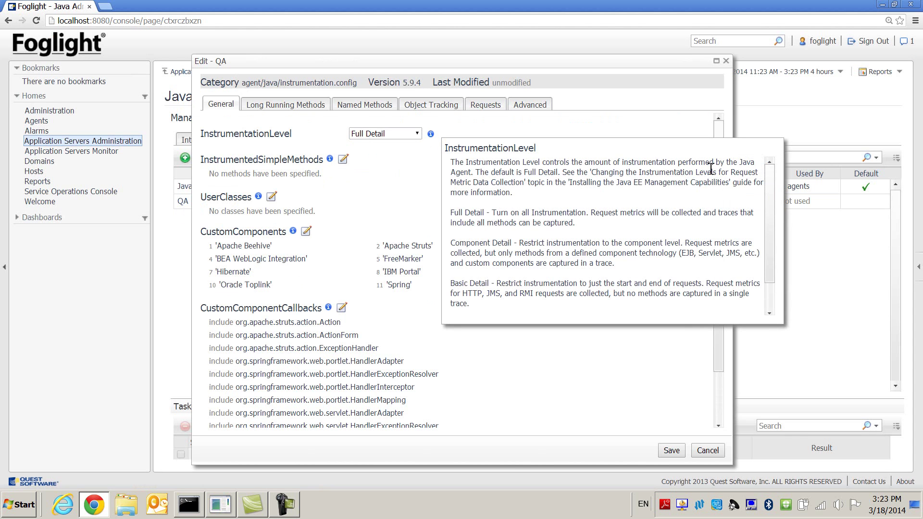
left_click_drag(771, 198, 771, 224)
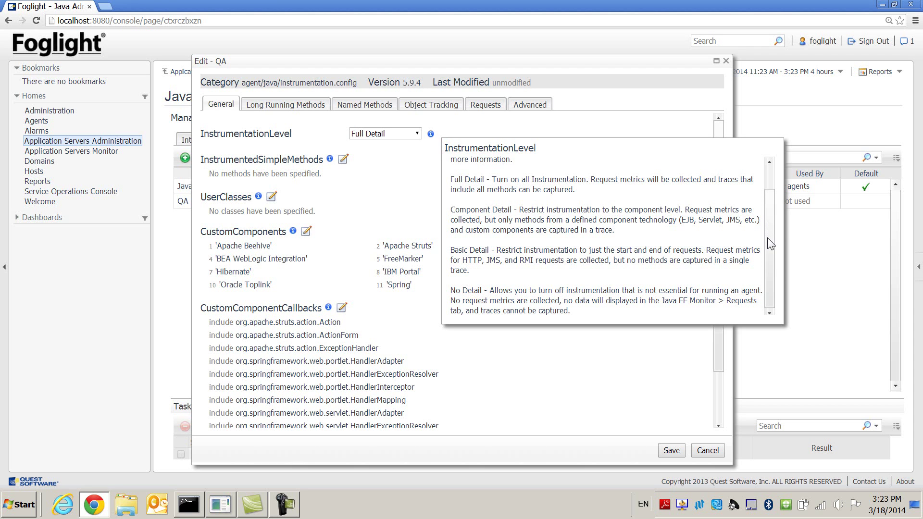
left_click(596, 361)
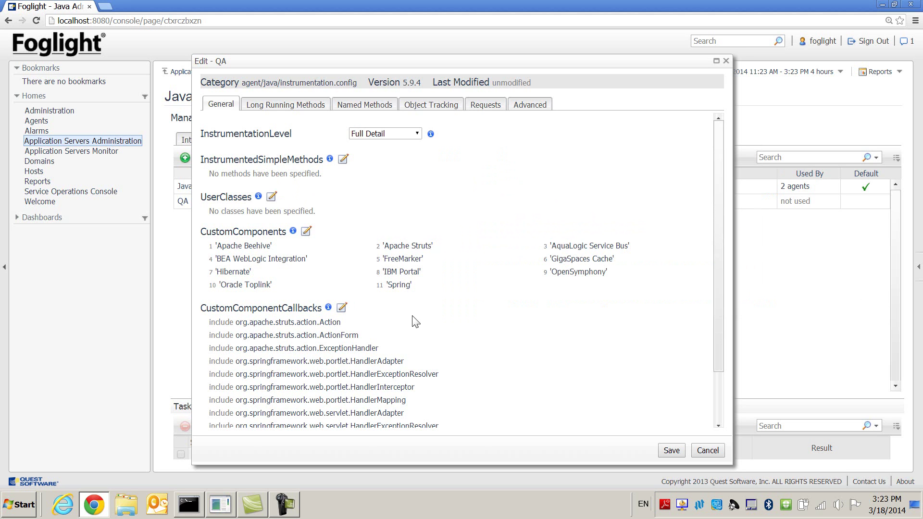
- Review the QA configuration's Named Methods and Advanced settings, and save the configuration
left_click(363, 106)
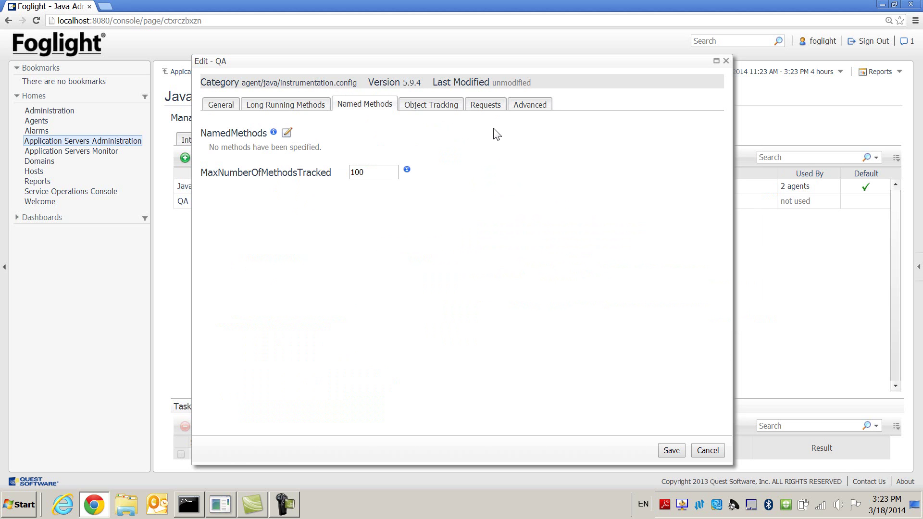
left_click(515, 108)
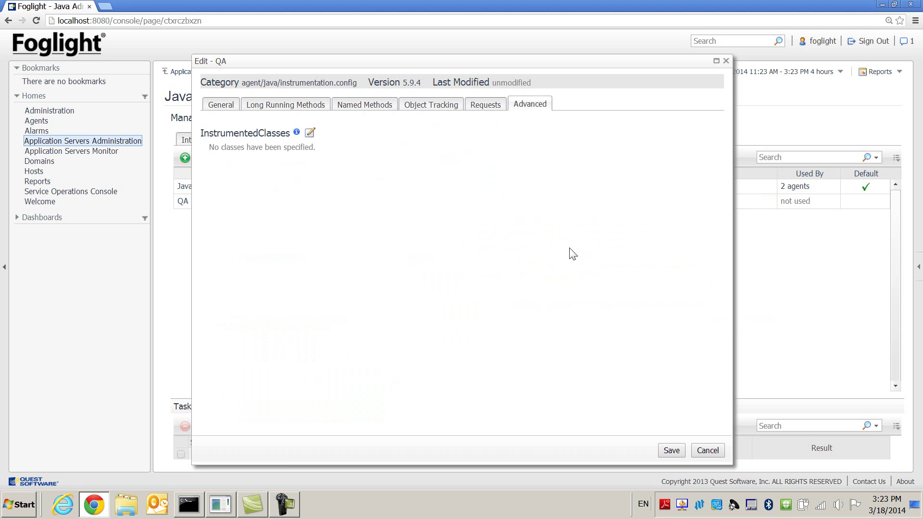
left_click(670, 452)
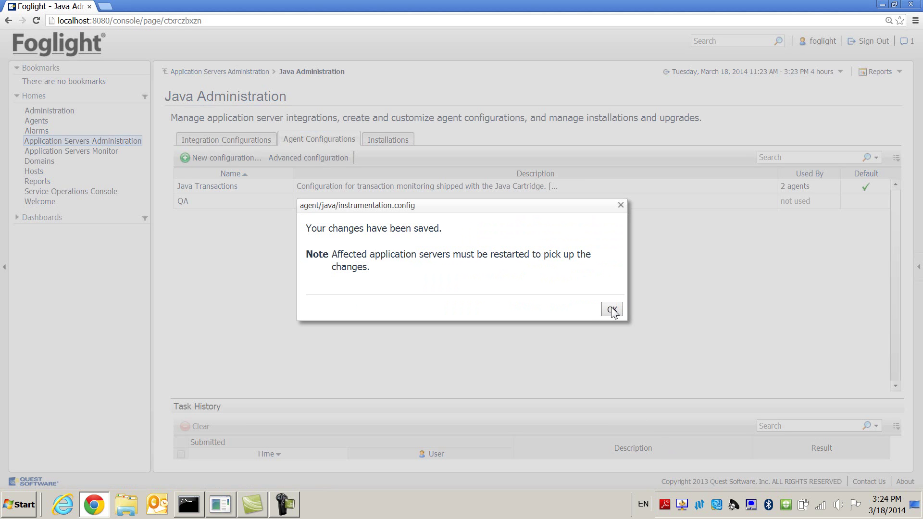
left_click(612, 310)
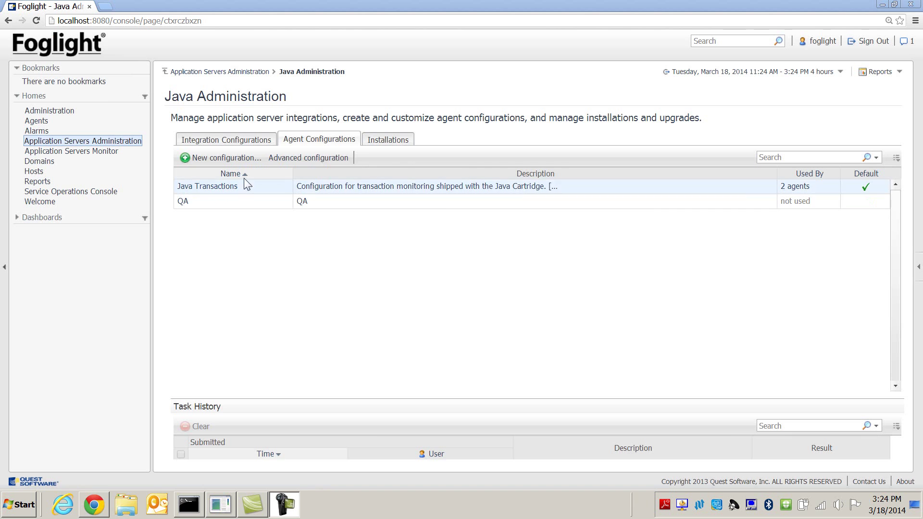
- Create another Java agent configuration with ID, display name and description all set to Production
left_click(233, 160)
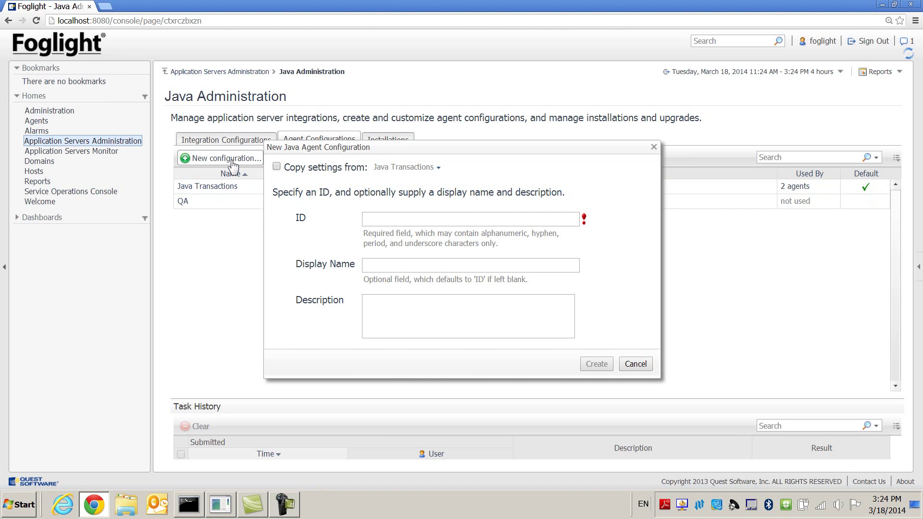
left_click(364, 220)
type("Production")
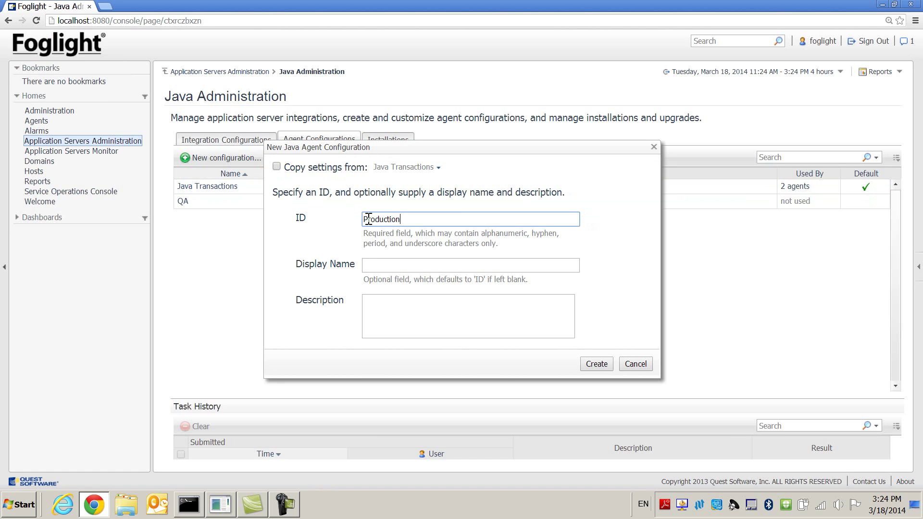
key("Tab")
key("Tab")
type("P")
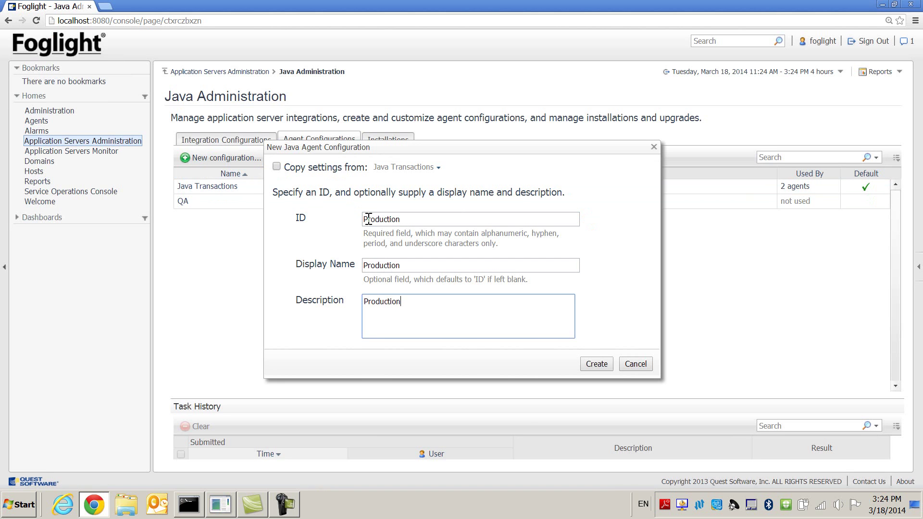
left_click(595, 368)
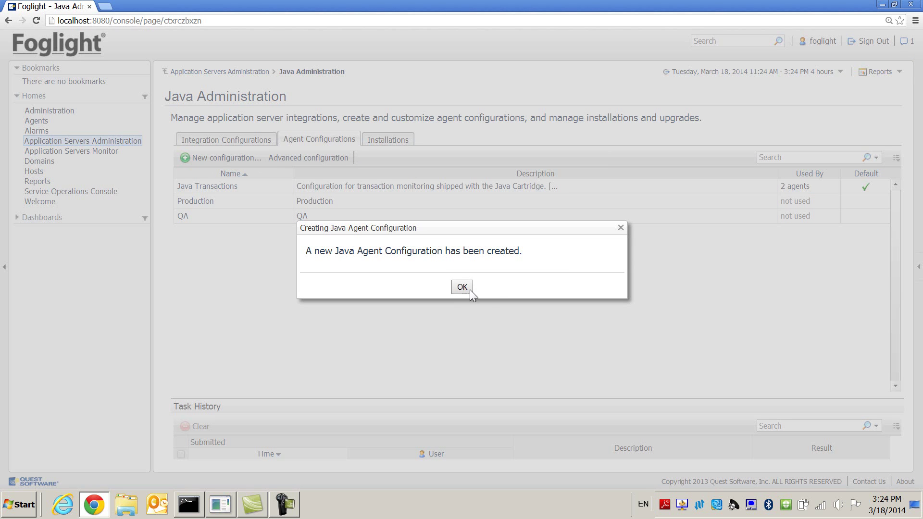
left_click(470, 288)
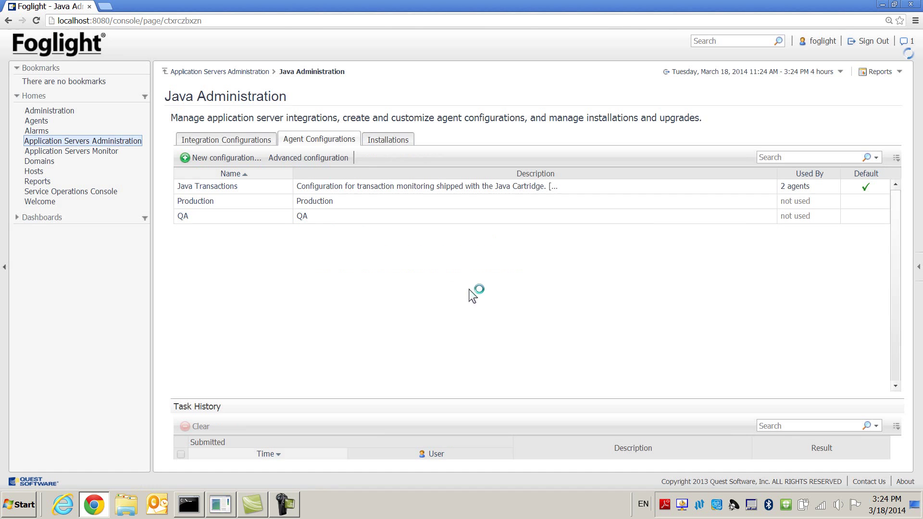
- Set the Production configuration's InstrumentationLevel to Component Detail and save its instrumentation settings
left_click(185, 202)
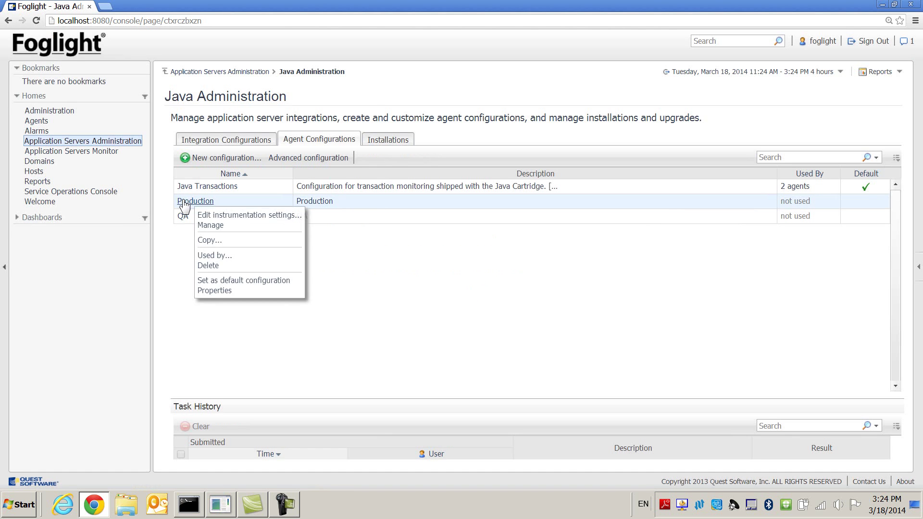
left_click(216, 215)
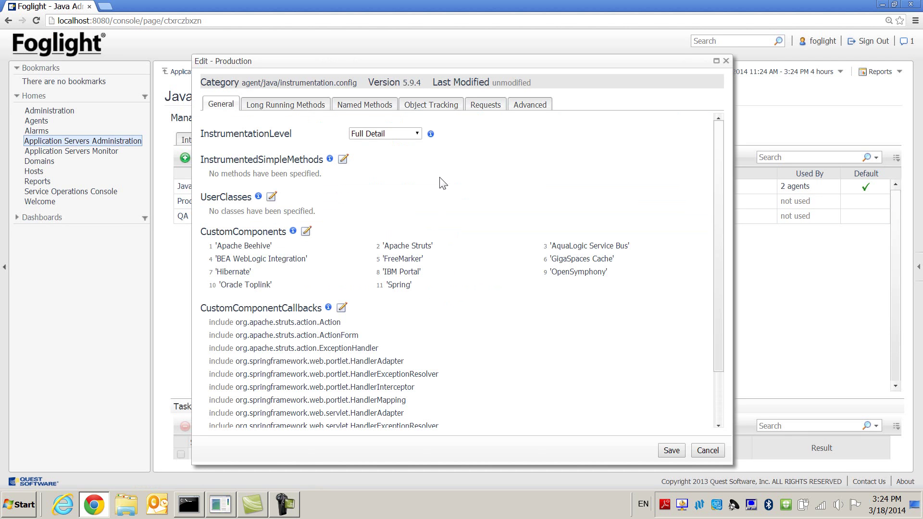
left_click(417, 134)
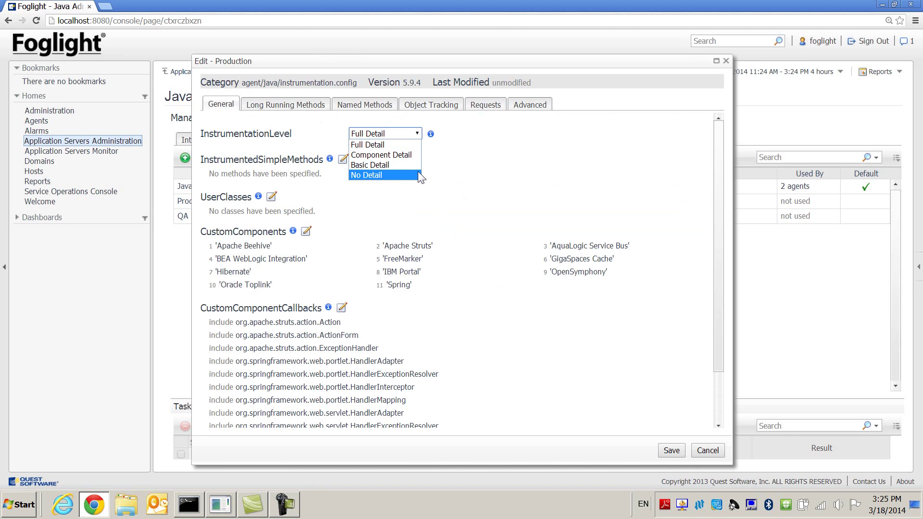
left_click(413, 155)
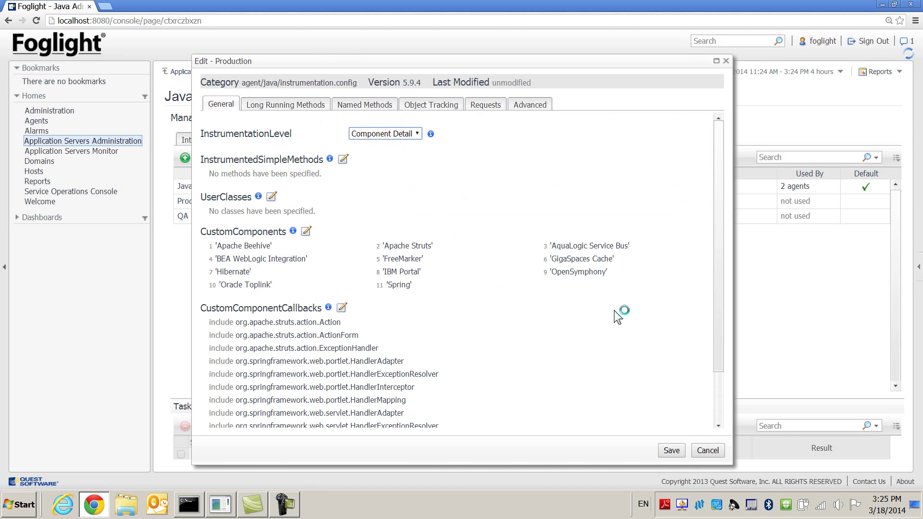
left_click(672, 450)
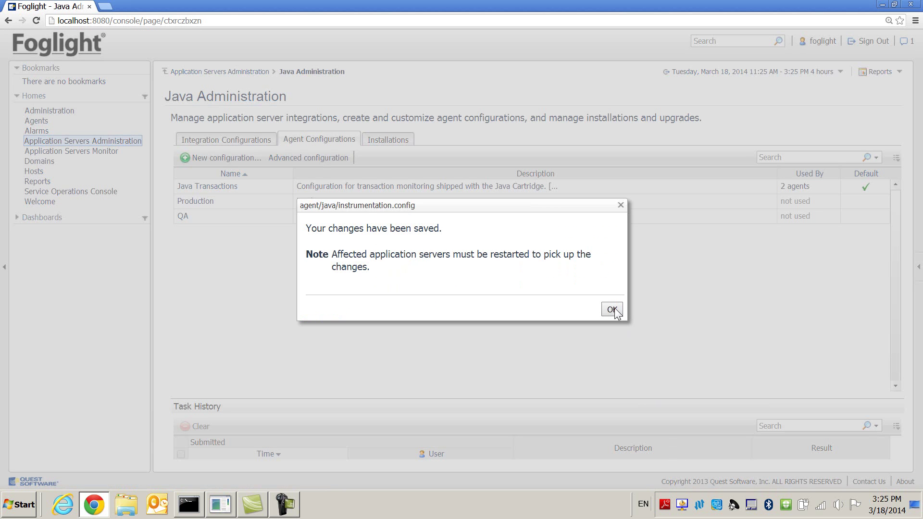
left_click(616, 309)
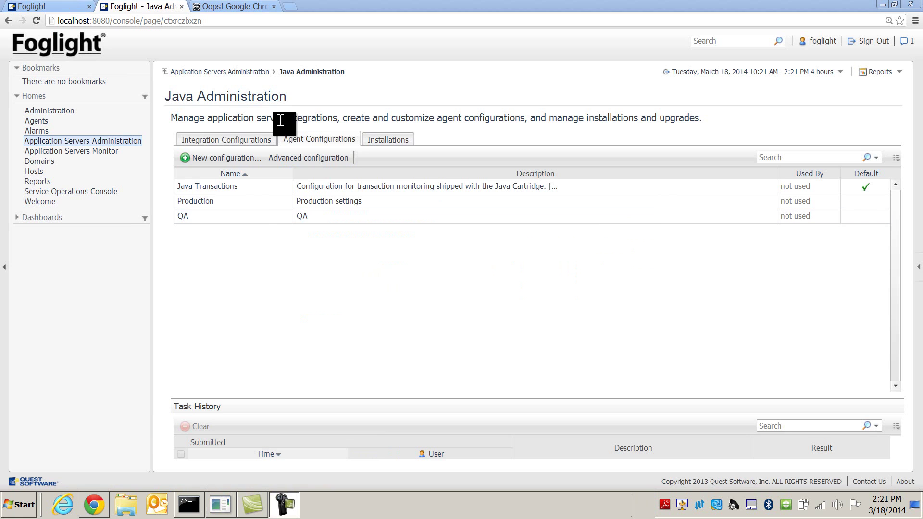
- Start a Java agent setup from Application Servers Administration, using the option for a new application server integration
left_click(243, 72)
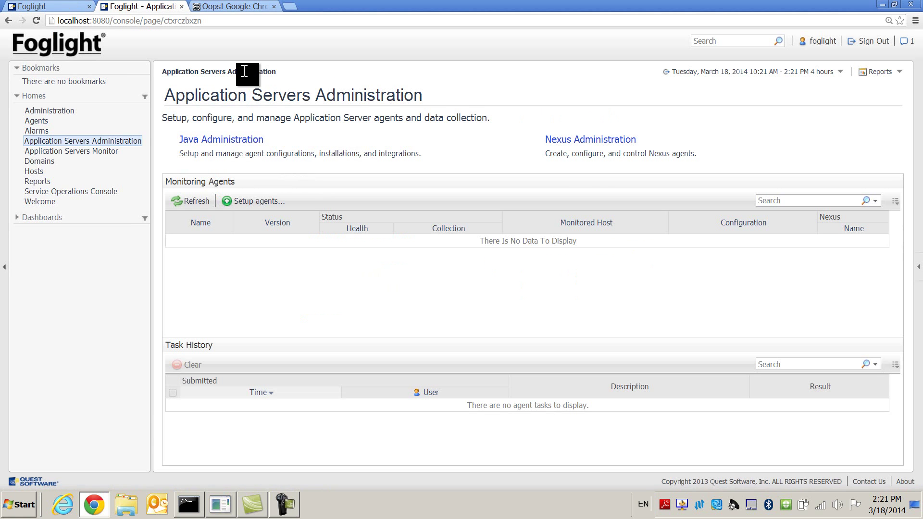
left_click(252, 201)
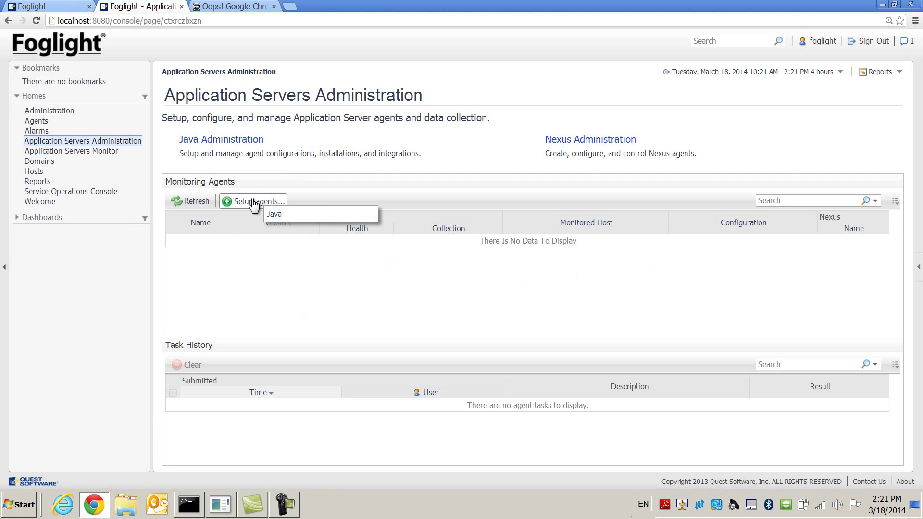
left_click(275, 214)
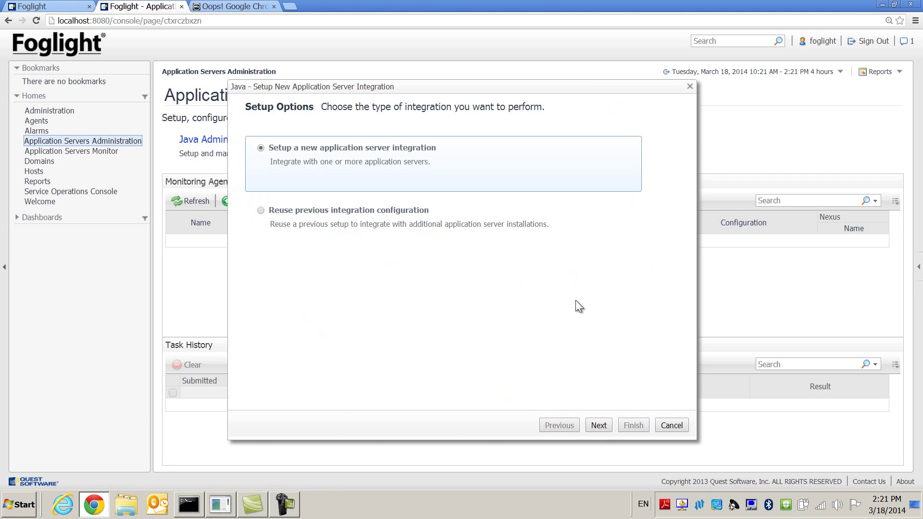
left_click(599, 424)
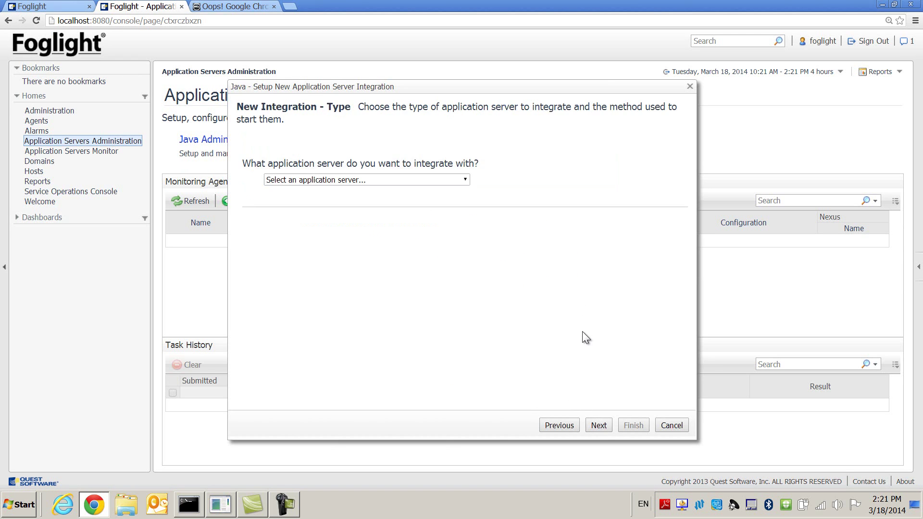
- Choose WebLogic on Windows as the application server and Domain Startup Script as its start method
left_click(465, 179)
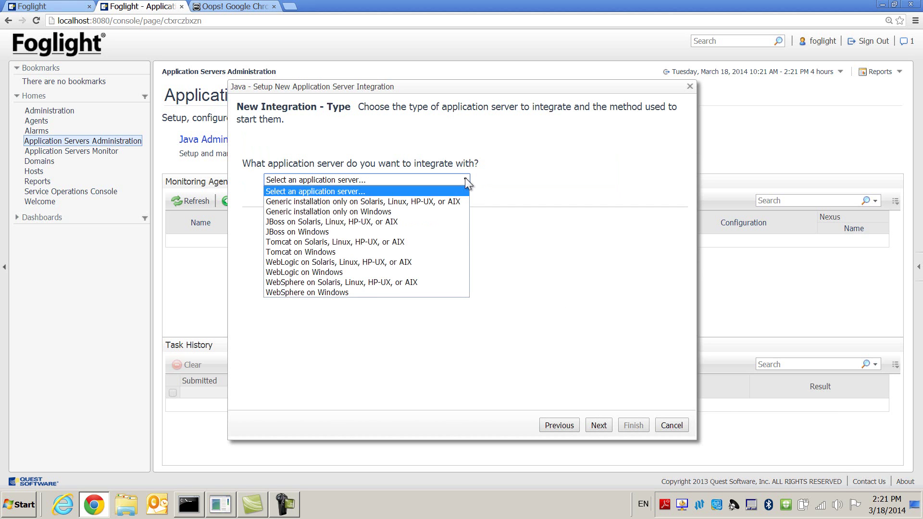
left_click(414, 272)
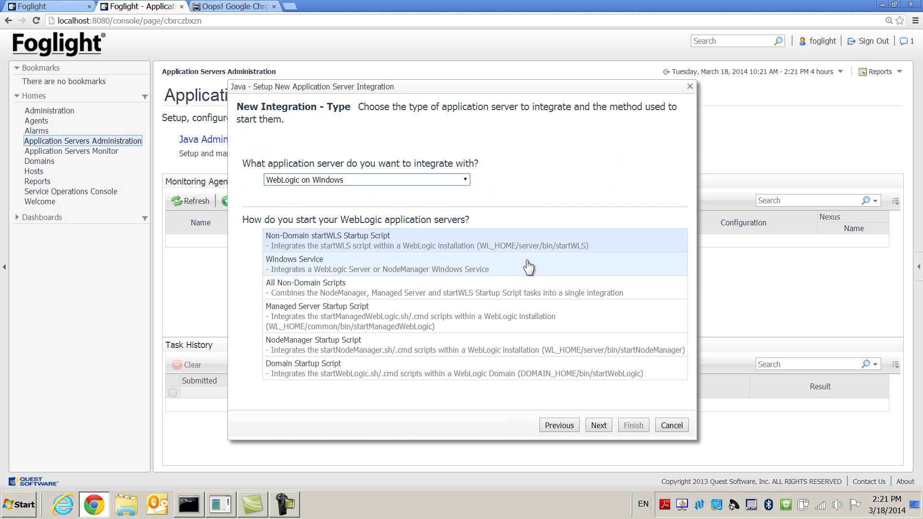
left_click(343, 266)
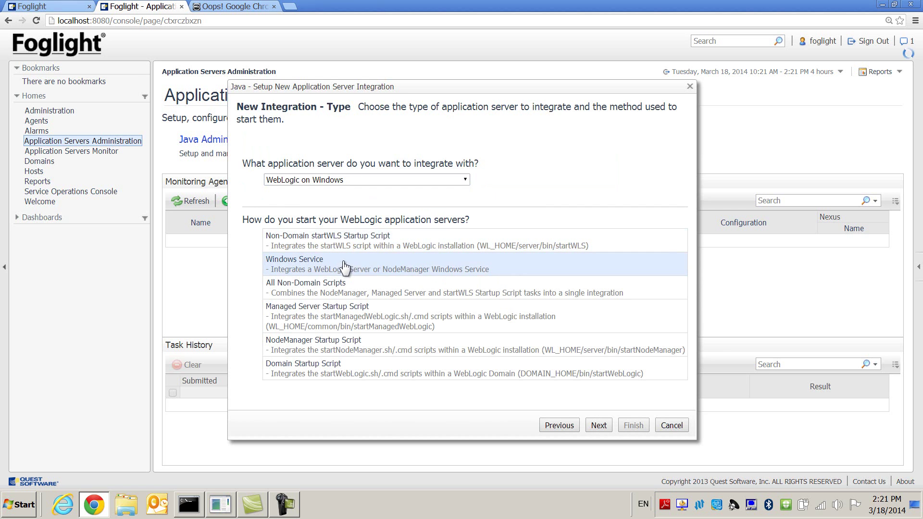
left_click(394, 320)
left_click(384, 347)
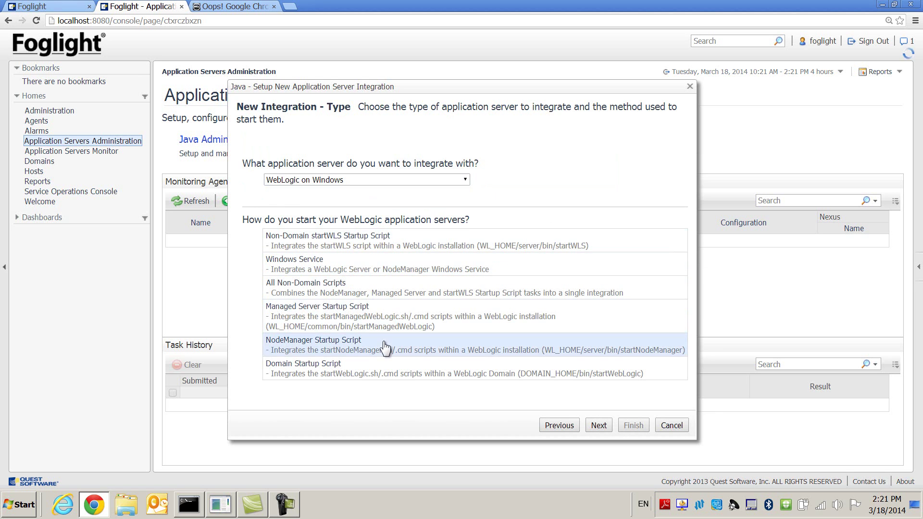
left_click(389, 370)
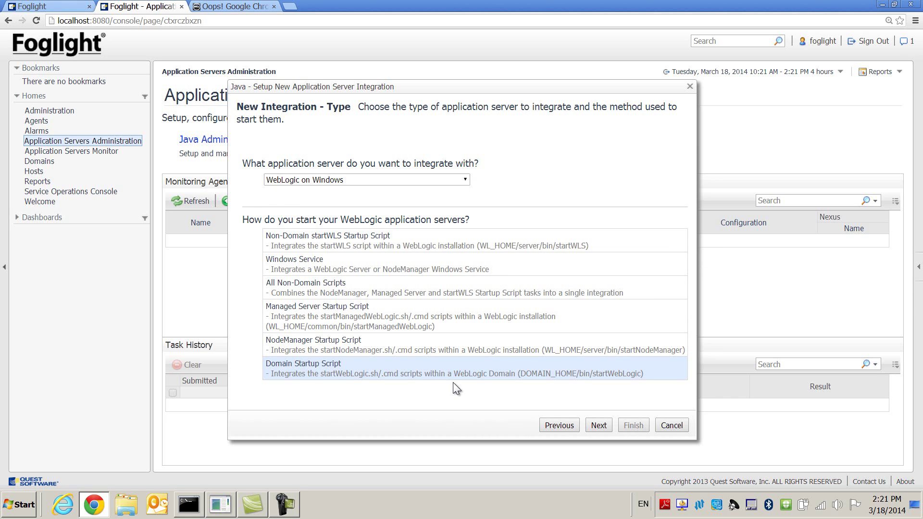
- Set the Domain Home to C:\software\Oracle\Middleware\wlserver_12.1\samples\domains\medrec and review the command line and other options without changing them
left_click(598, 426)
left_click(408, 176)
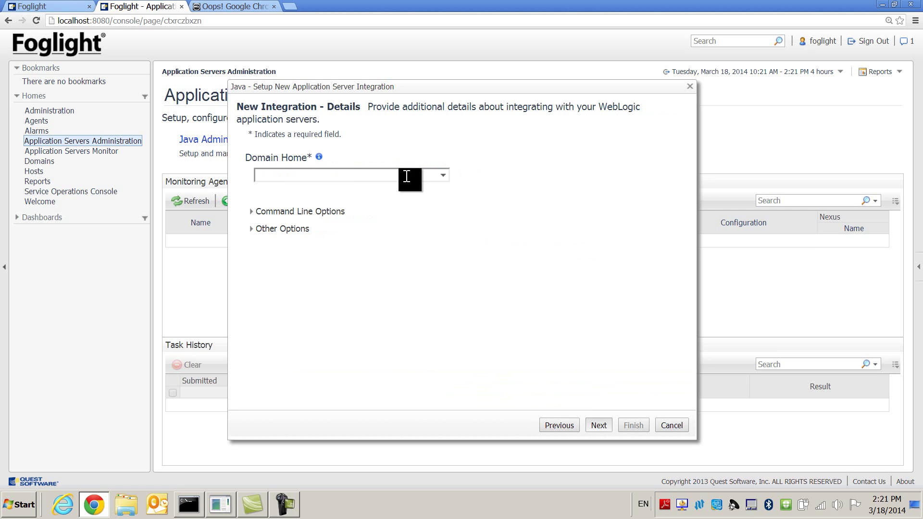
type("Middleware\\wlserver_12.1\\samples\\domains\\medrec")
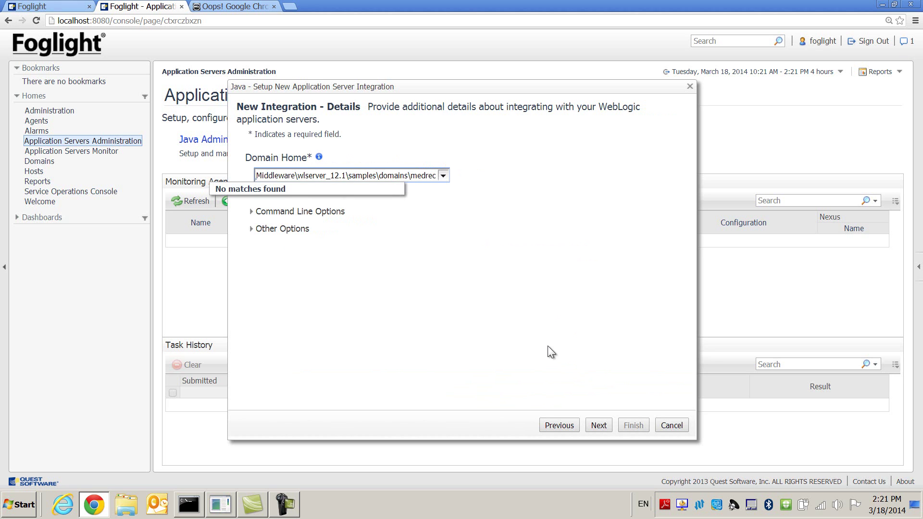
left_click(547, 346)
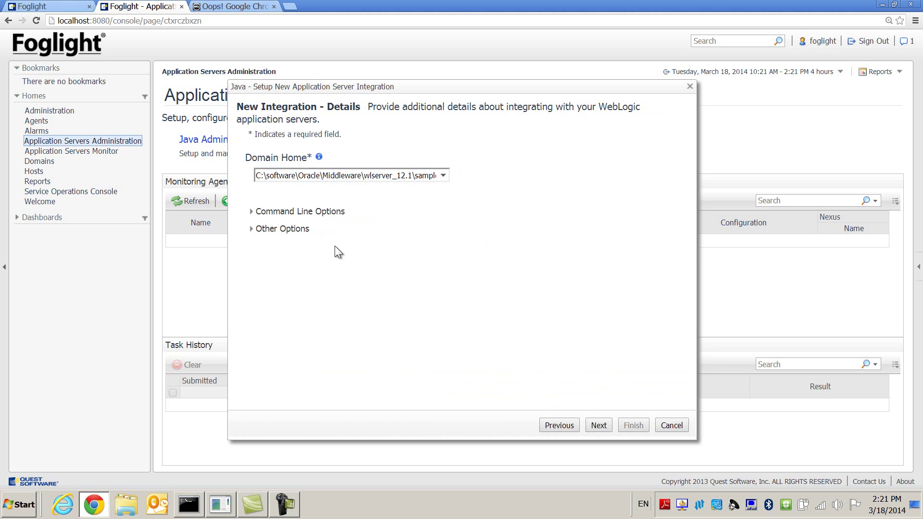
left_click(252, 213)
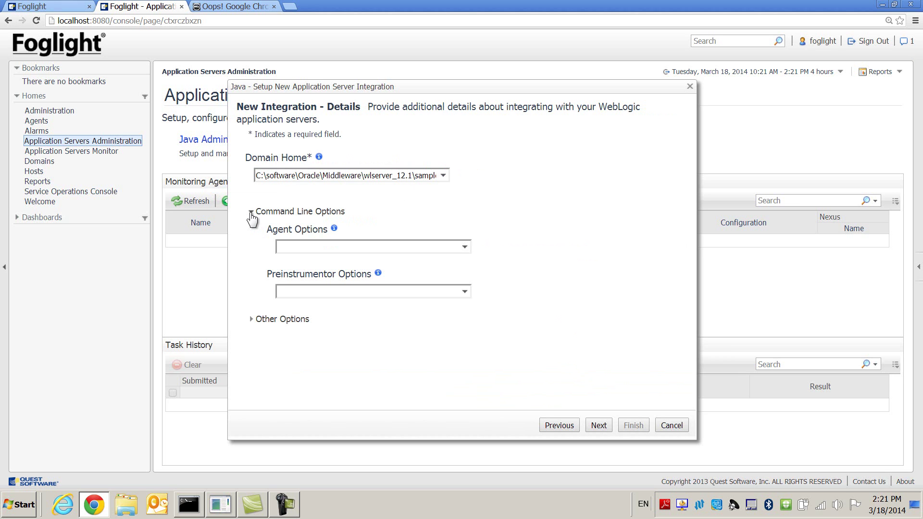
left_click(251, 212)
left_click(251, 229)
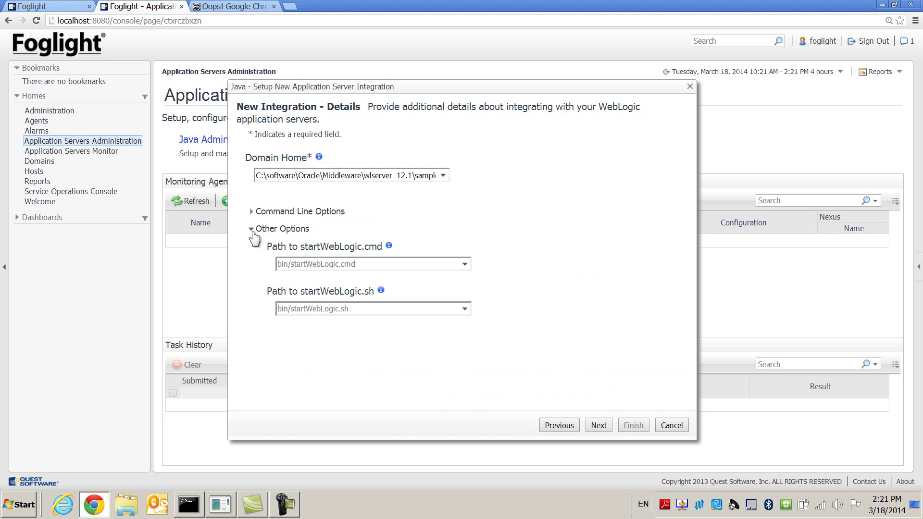
left_click(251, 229)
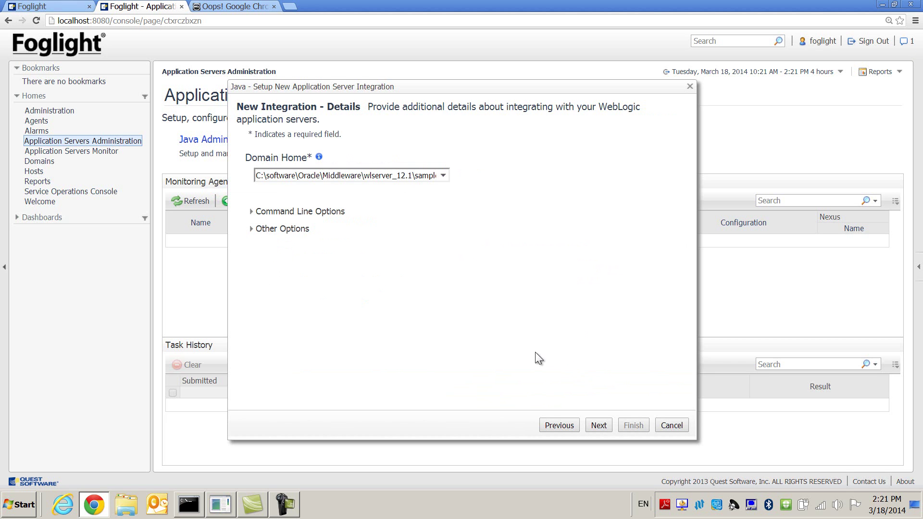
left_click(601, 423)
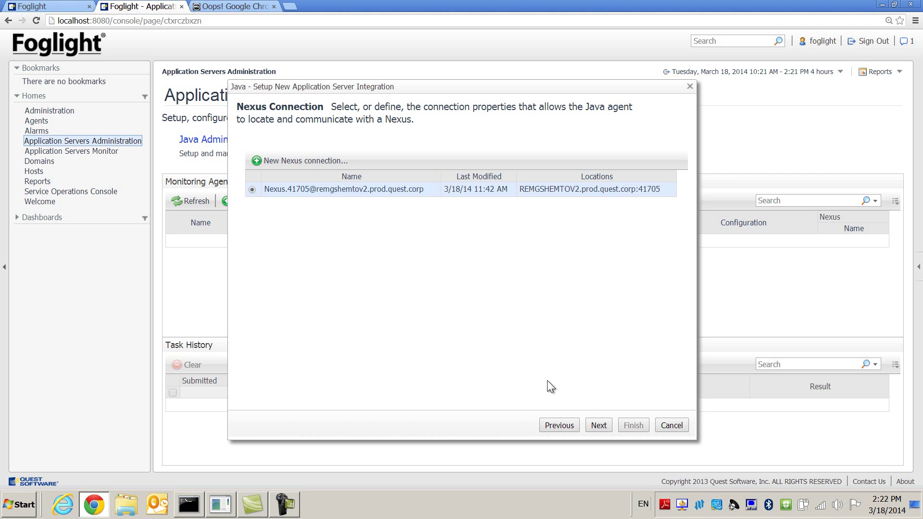
- Keep the preselected Nexus connection and log configuration, and choose remgshemtov2.prod.quest.corp as the integration host
left_click(599, 425)
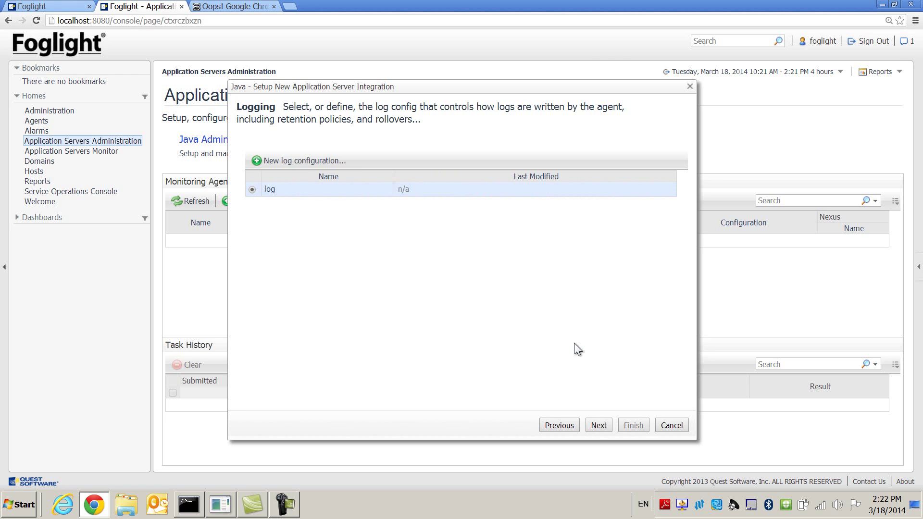
left_click(600, 425)
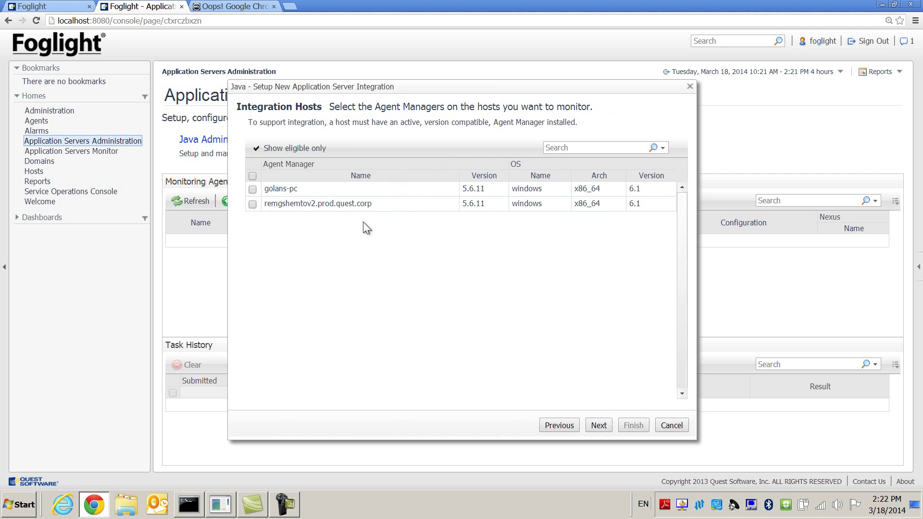
left_click(253, 203)
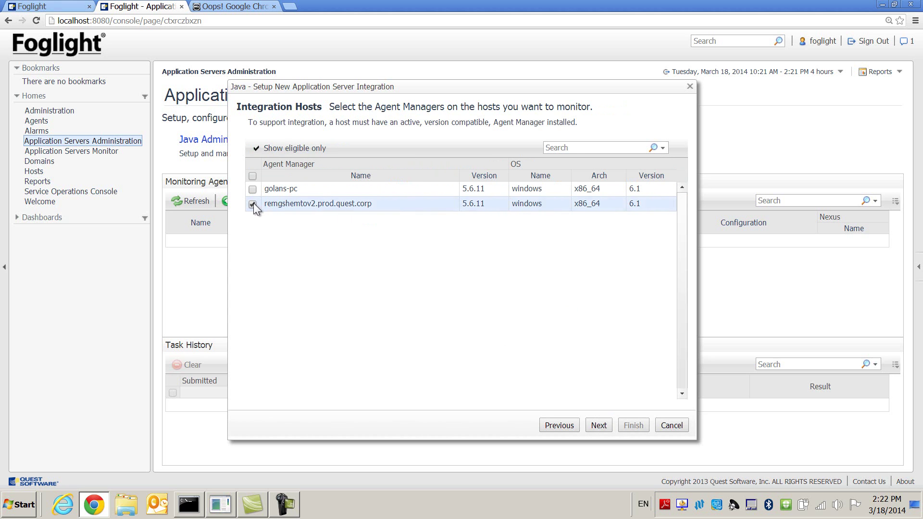
left_click(605, 425)
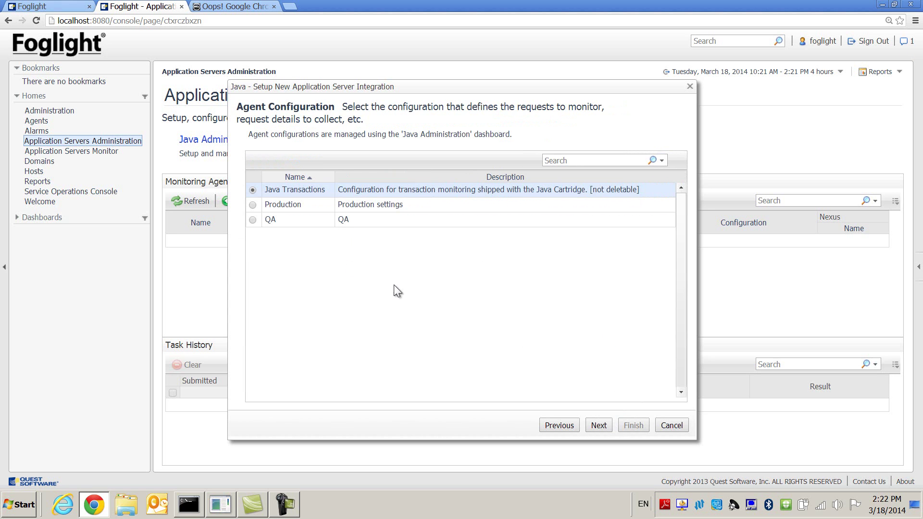
- Assign the QA agent configuration to the integration and keep the default installation directory
left_click(252, 220)
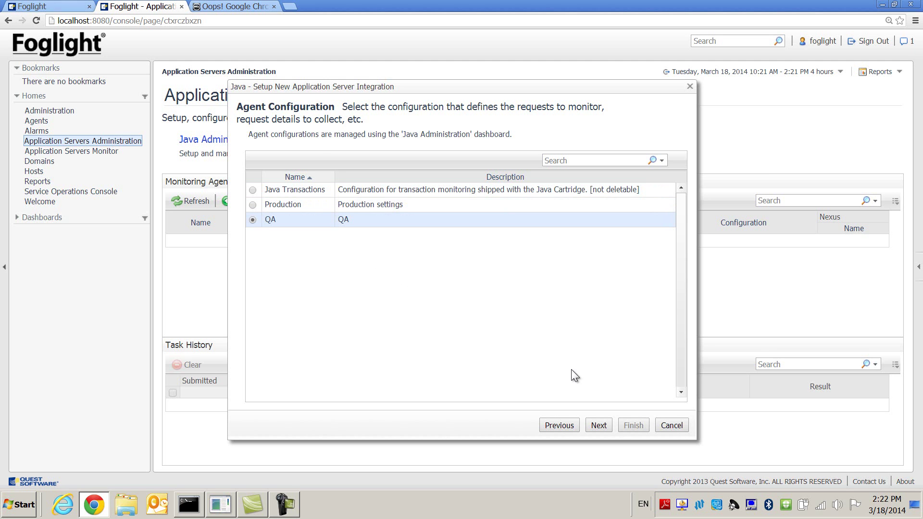
left_click(604, 425)
left_click(599, 426)
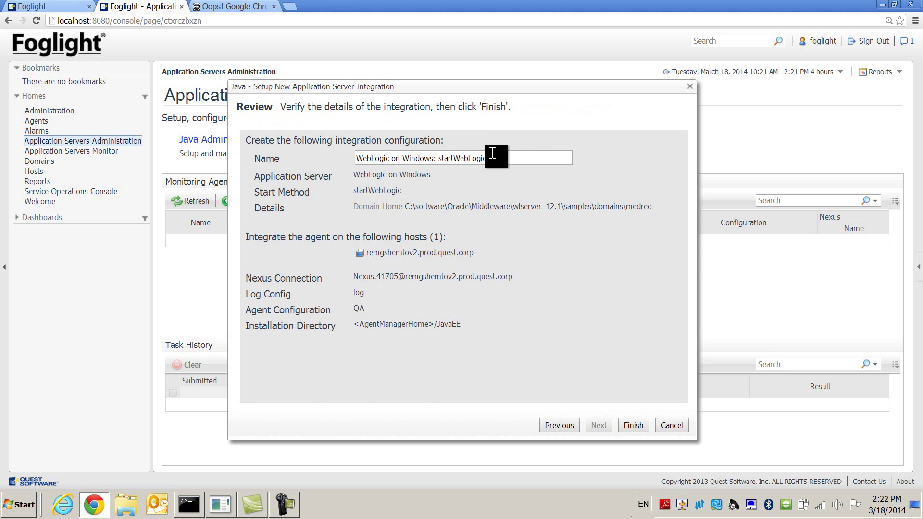
- Finish the integration under the name "WebLogic on Windows: startWebLogic QA" and review the details of its task result
left_click(494, 159)
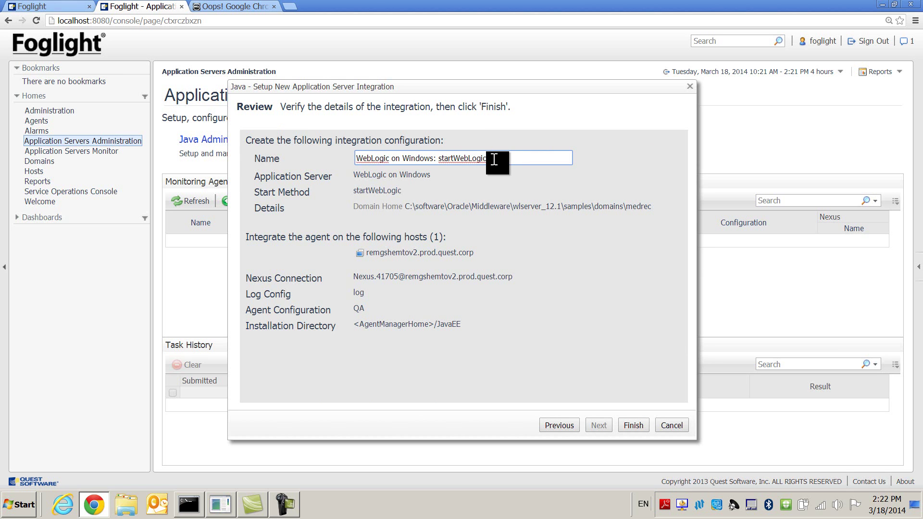
type("QA")
left_click(634, 426)
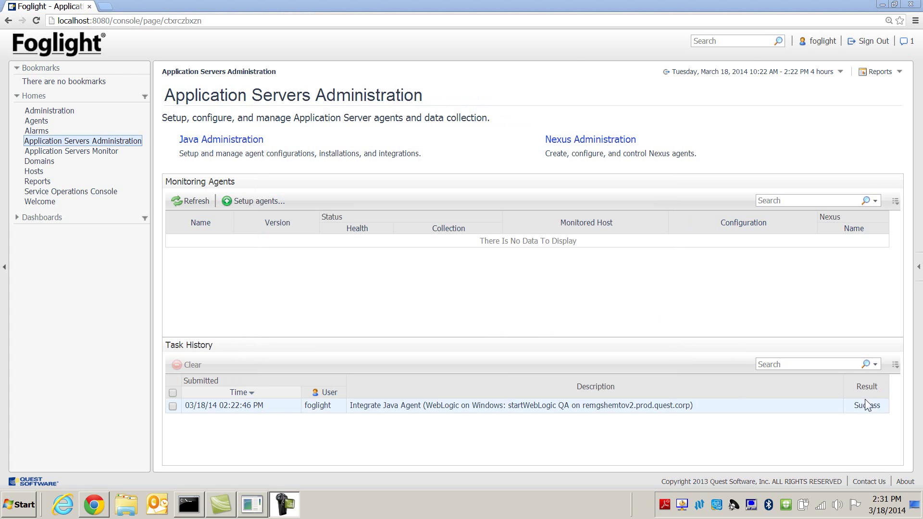
left_click(866, 405)
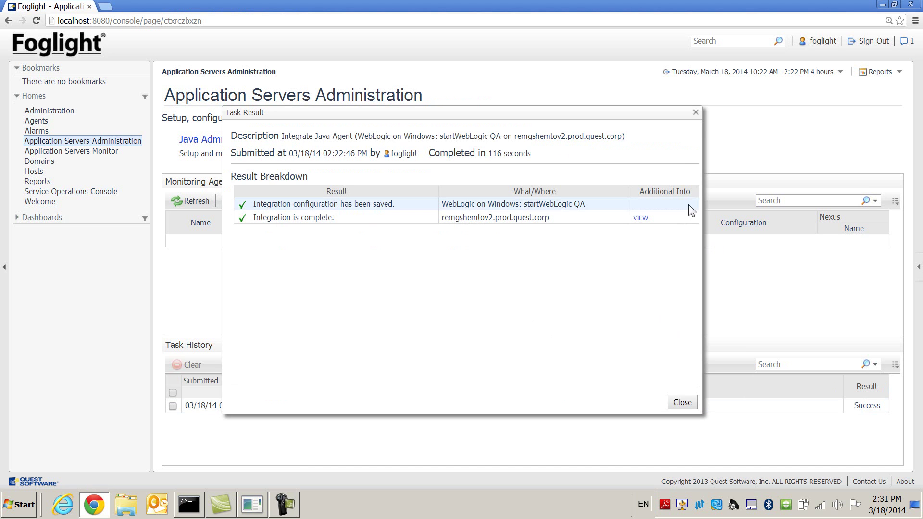
left_click(696, 113)
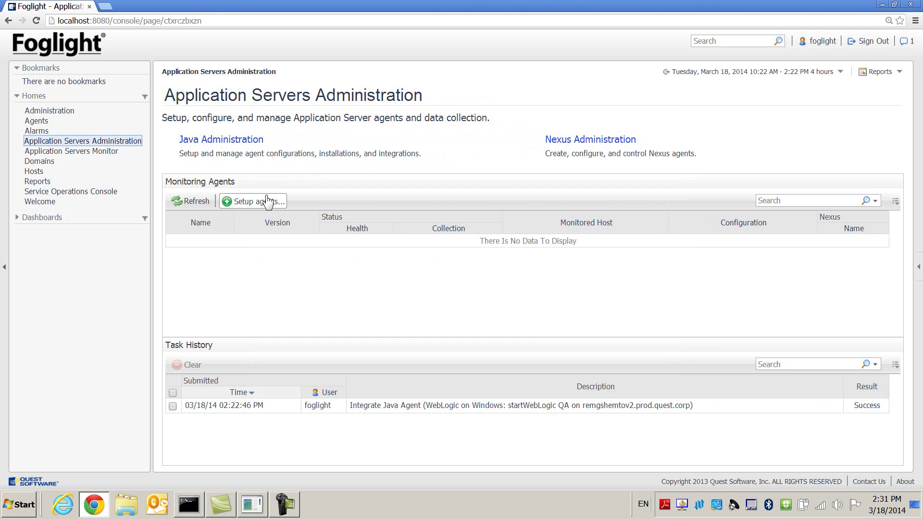
- Start another new Java application server integration for WebLogic on Windows, using Domain Startup Script as the start method
left_click(254, 202)
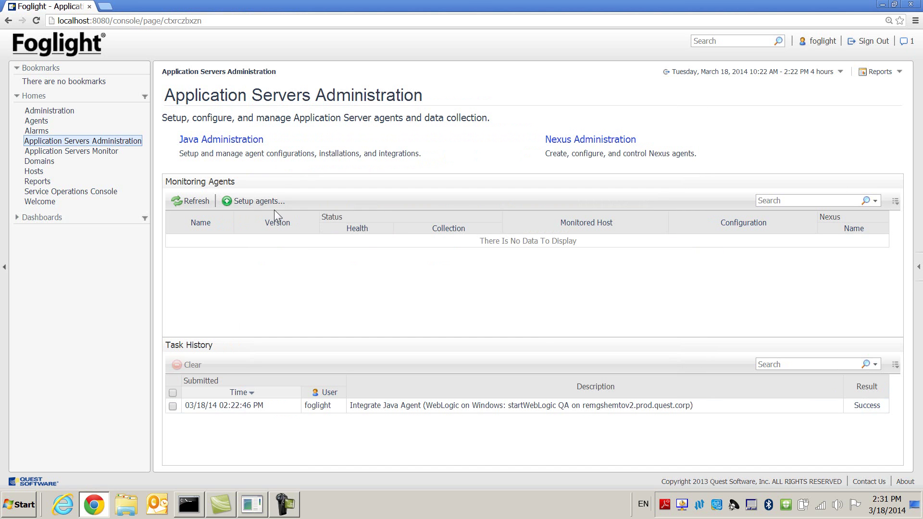
left_click(276, 212)
left_click(598, 425)
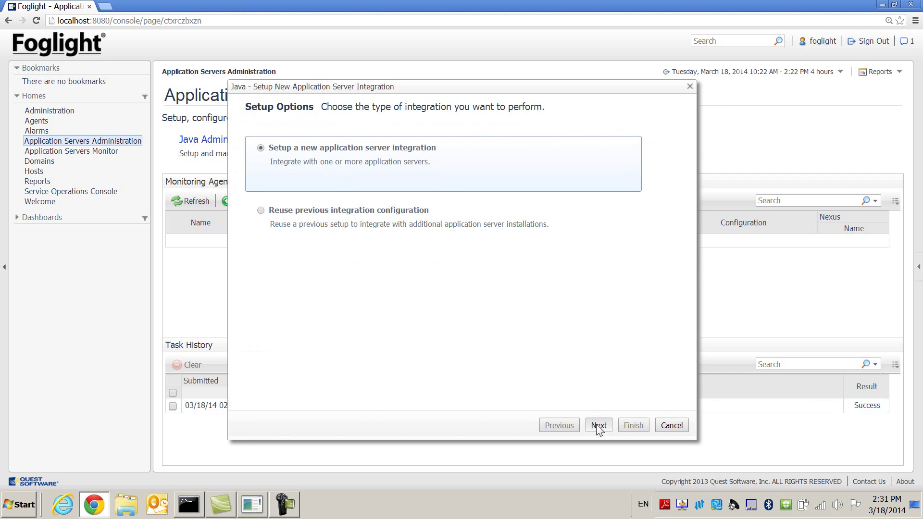
left_click(462, 179)
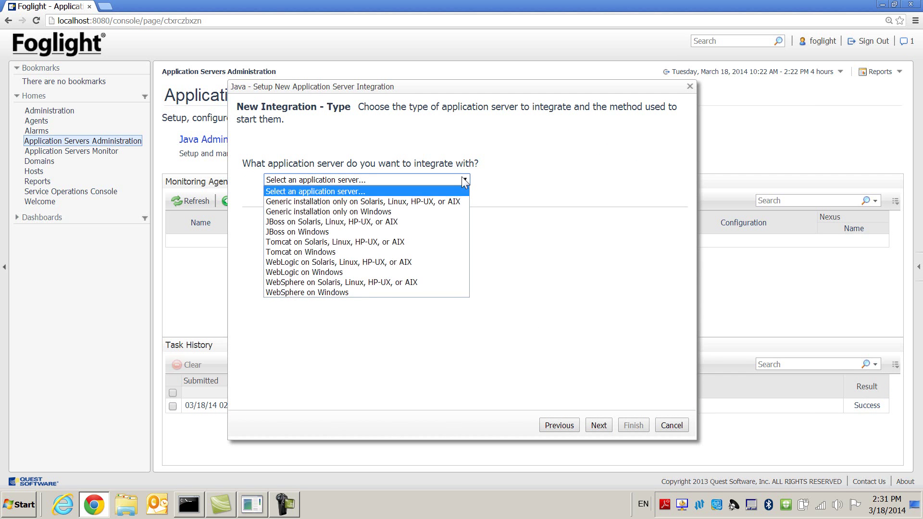
left_click(425, 272)
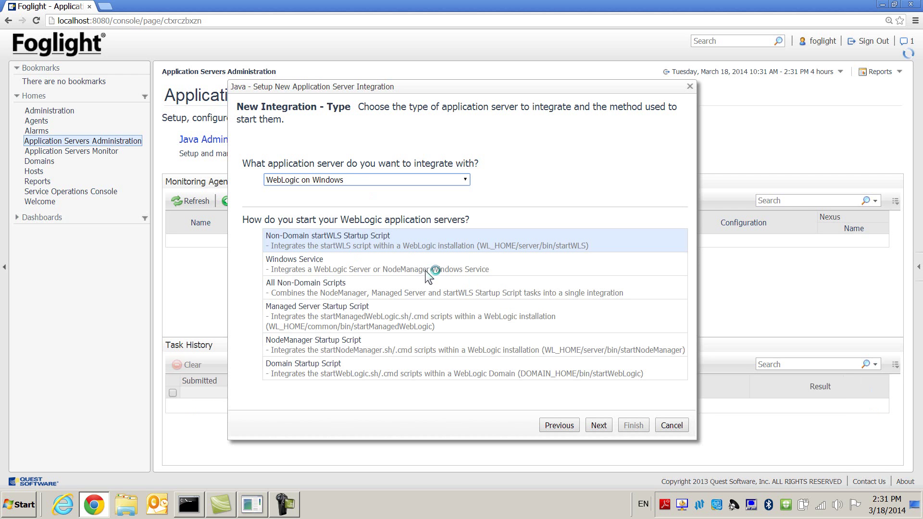
left_click(319, 369)
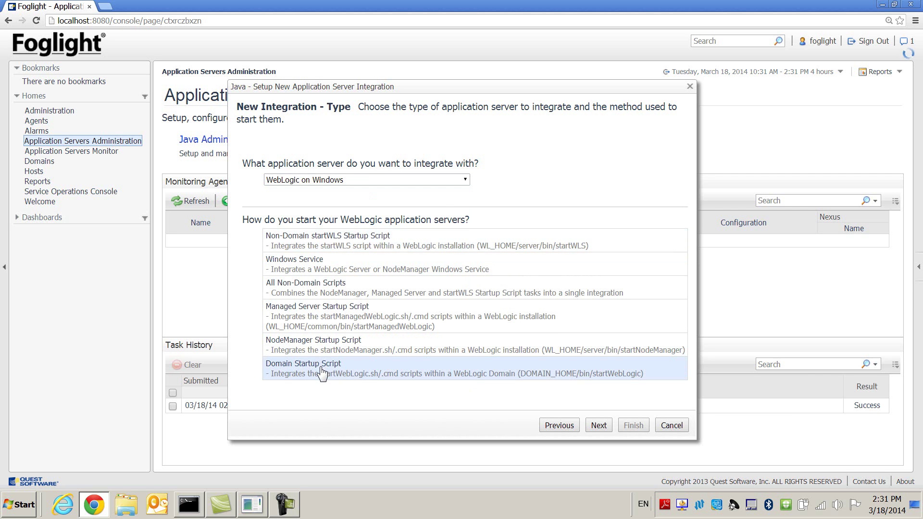
left_click(598, 425)
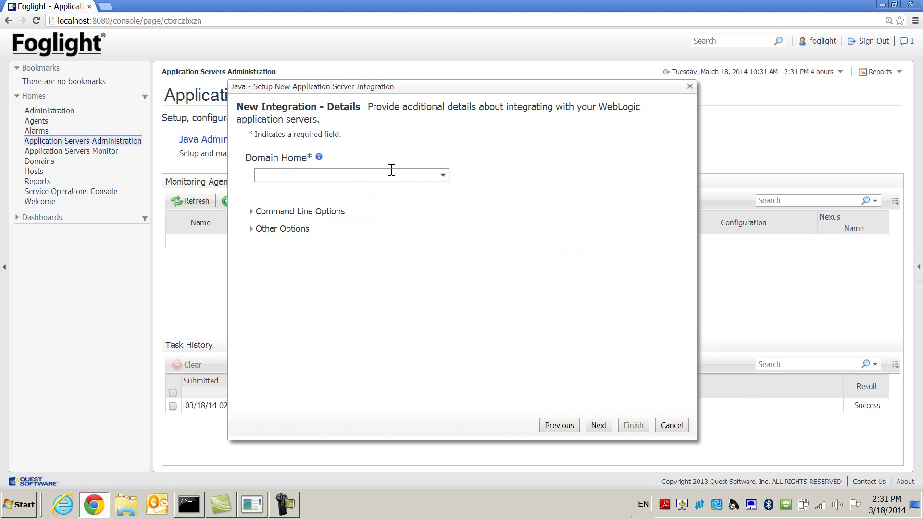
- Set the second integration's Domain Home to C:\Oracle\Middleware\wlserver_10.3\samples\domains\medrec
left_click(366, 174)
key("ctrl+v")
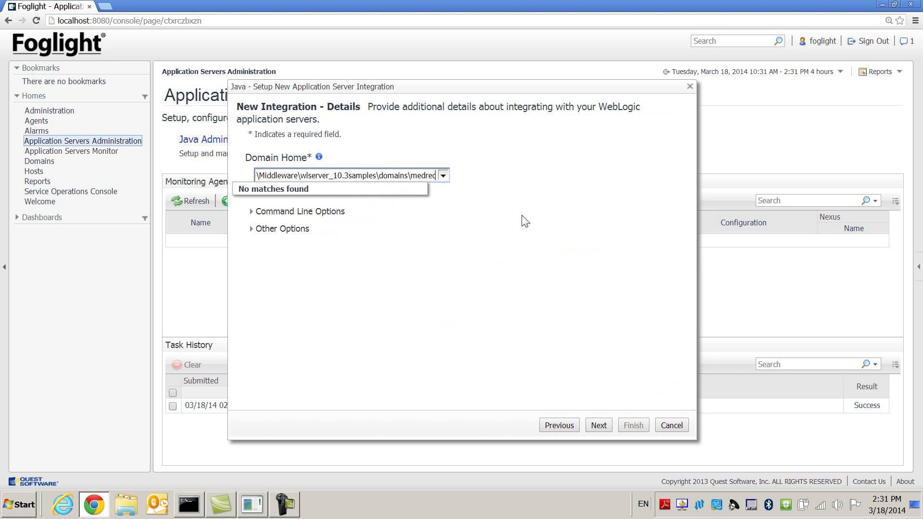
triple_click(349, 176)
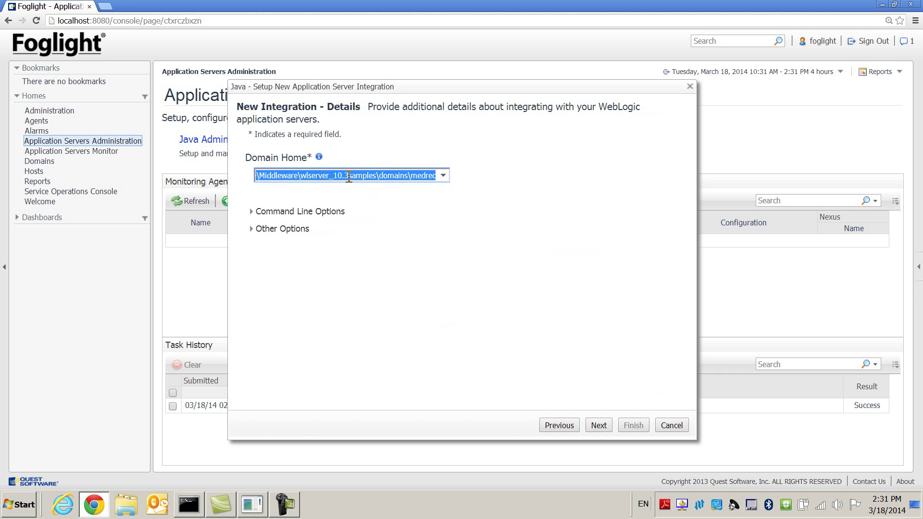
left_click(349, 176)
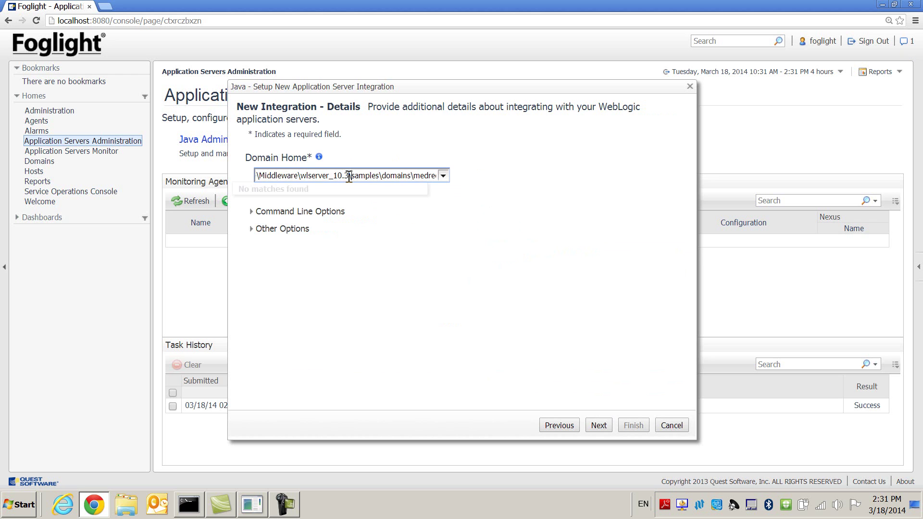
left_click(463, 254)
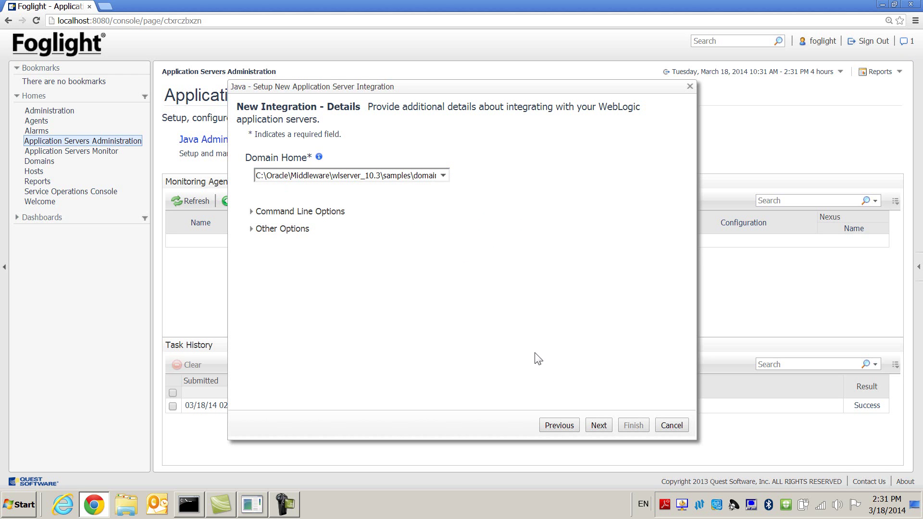
left_click(598, 426)
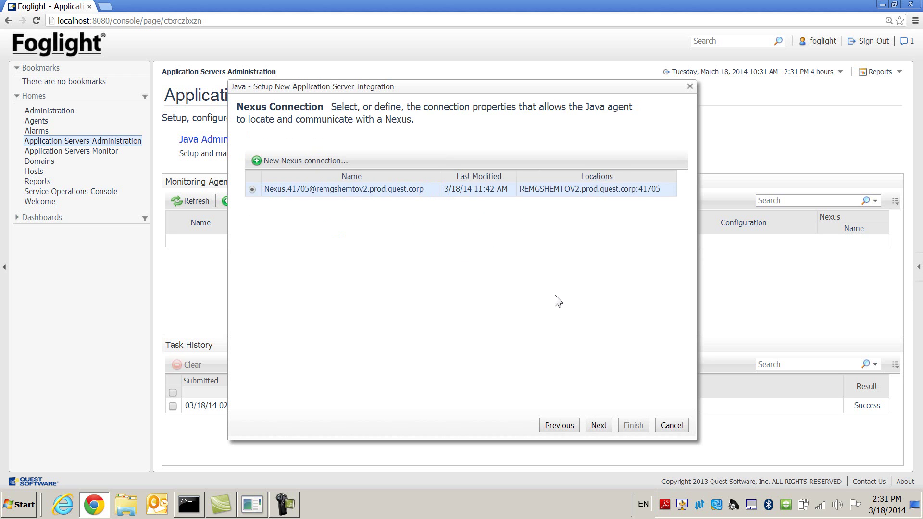
- Keep the preselected Nexus connection and log configuration, and choose golans-pc as the integration host
left_click(596, 426)
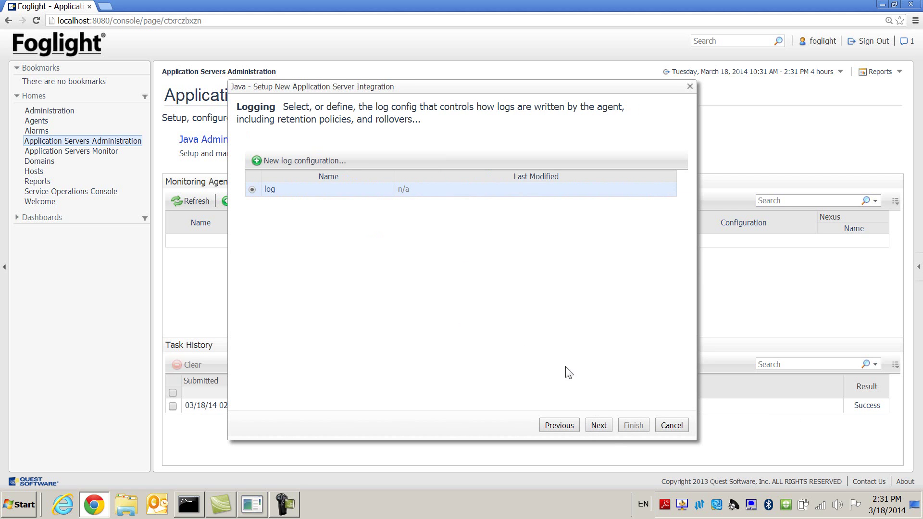
left_click(598, 426)
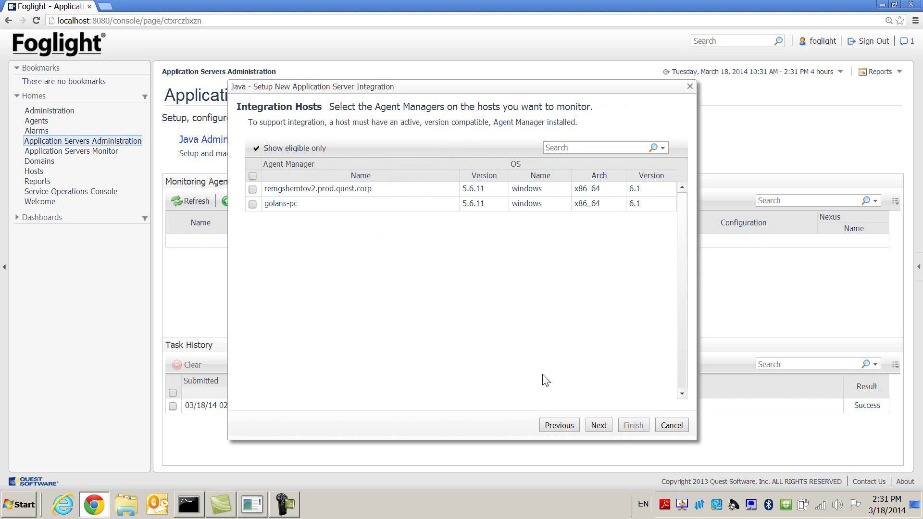
left_click(253, 205)
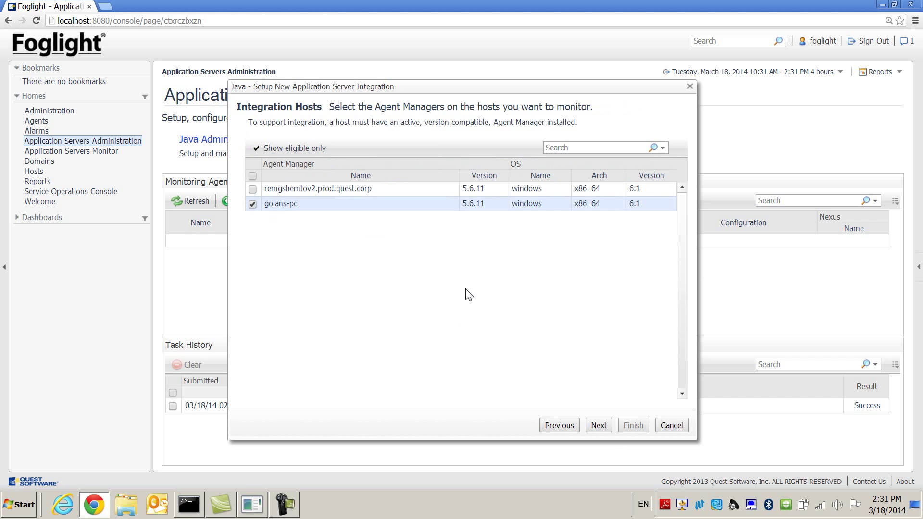
left_click(599, 425)
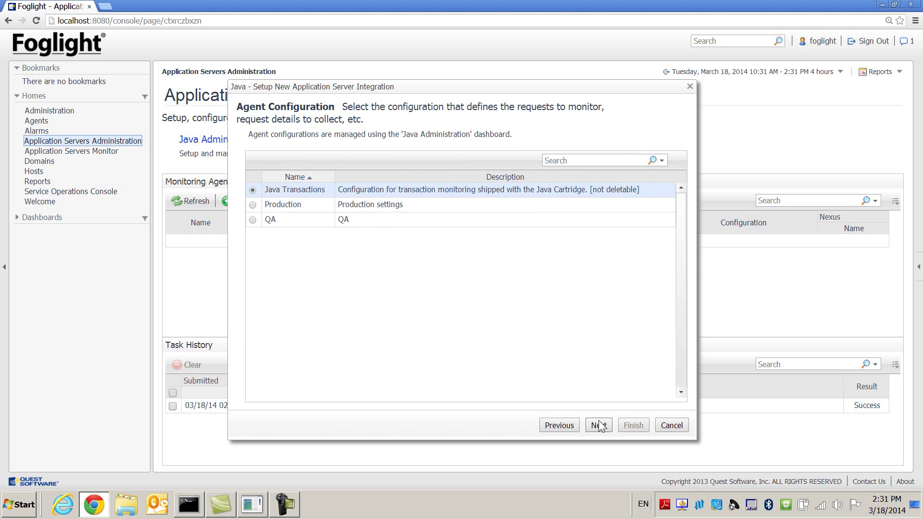
- Assign the Production agent configuration with the default installation directory and name the integration "WebLogic on Windows: startWebLogic PROD"
left_click(253, 205)
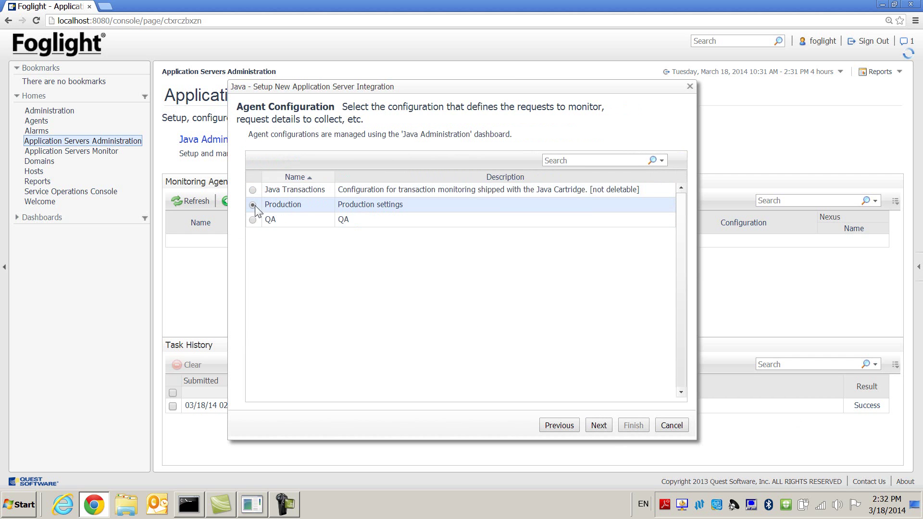
left_click(600, 425)
left_click(599, 426)
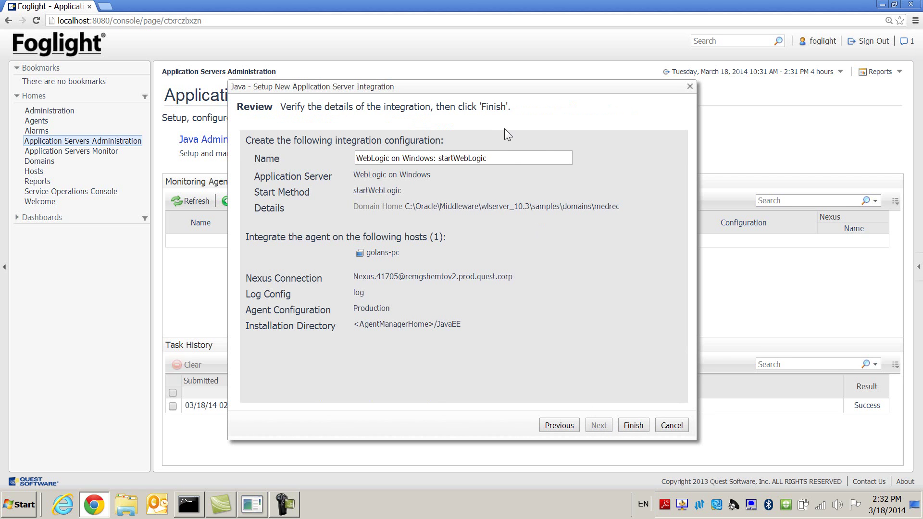
left_click(494, 161)
type("PROD")
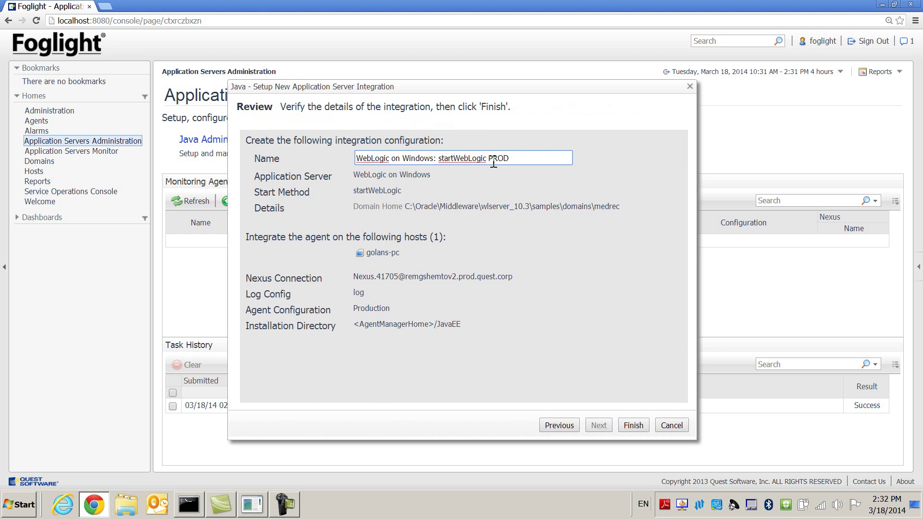
- Finish the setup of the startWebLogic PROD integration with the reviewed settings
left_click(638, 427)
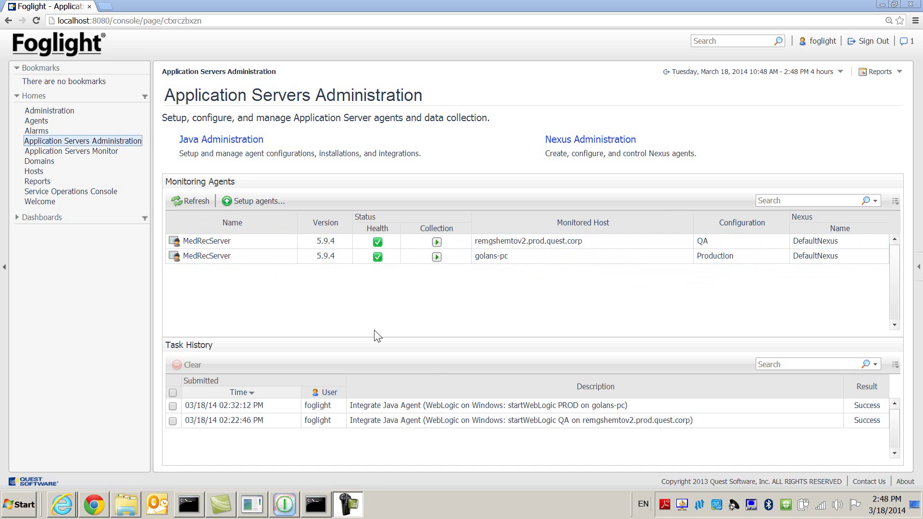
- Switch the agent configuration of MedRecServer on remgshemtov2.prod.quest.corp to Production and dismiss the result notice
right_click(210, 247)
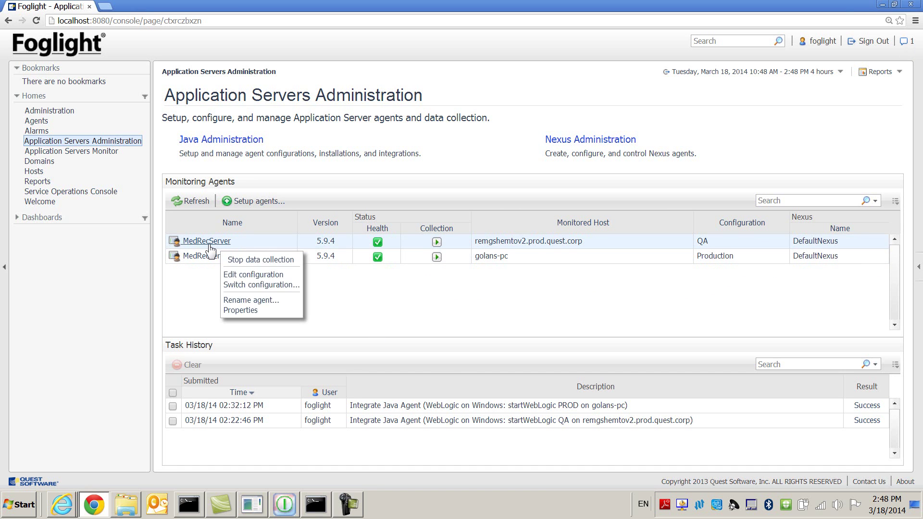
left_click(244, 286)
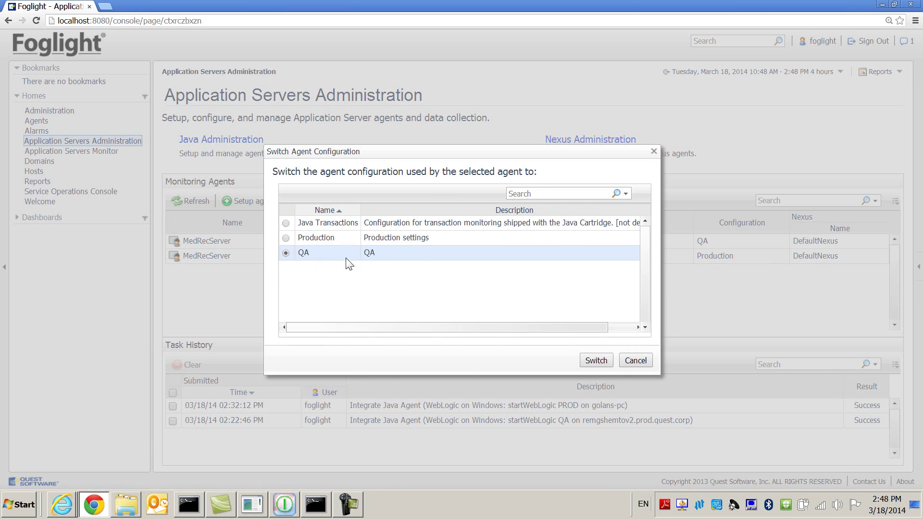
left_click(288, 239)
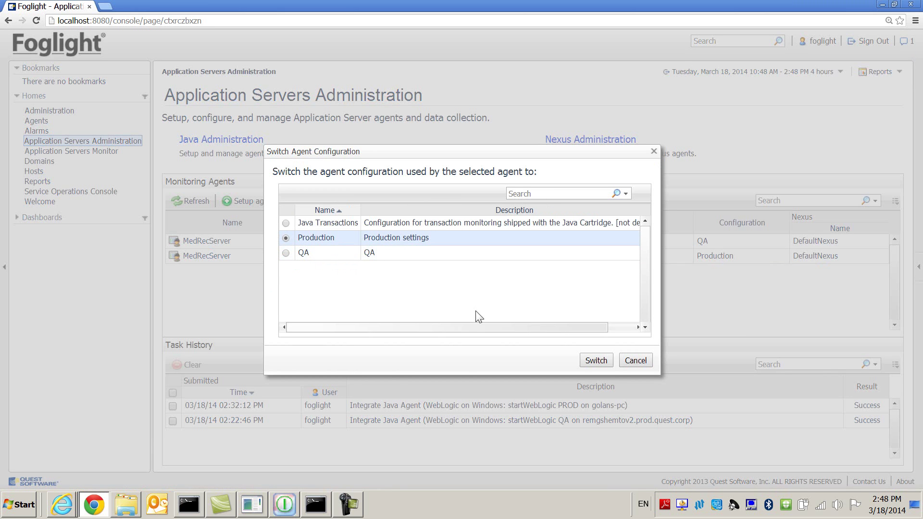
left_click(597, 361)
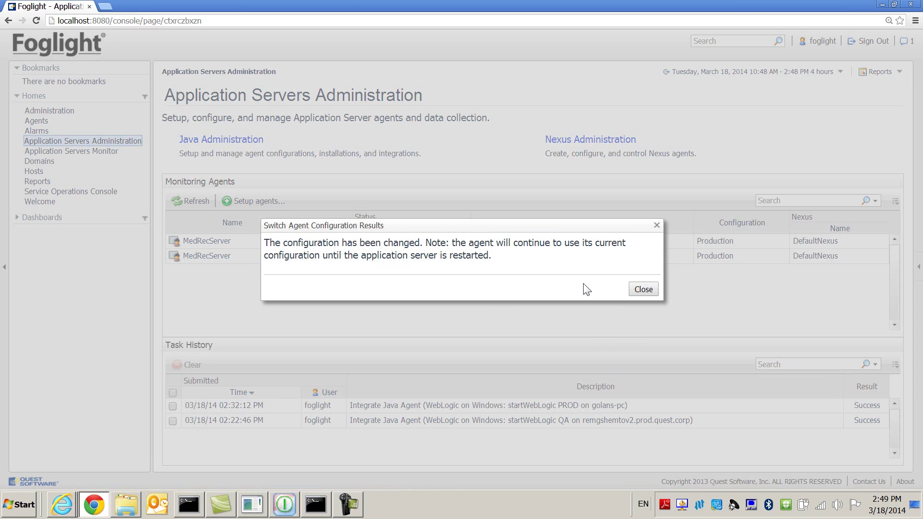
left_click(645, 290)
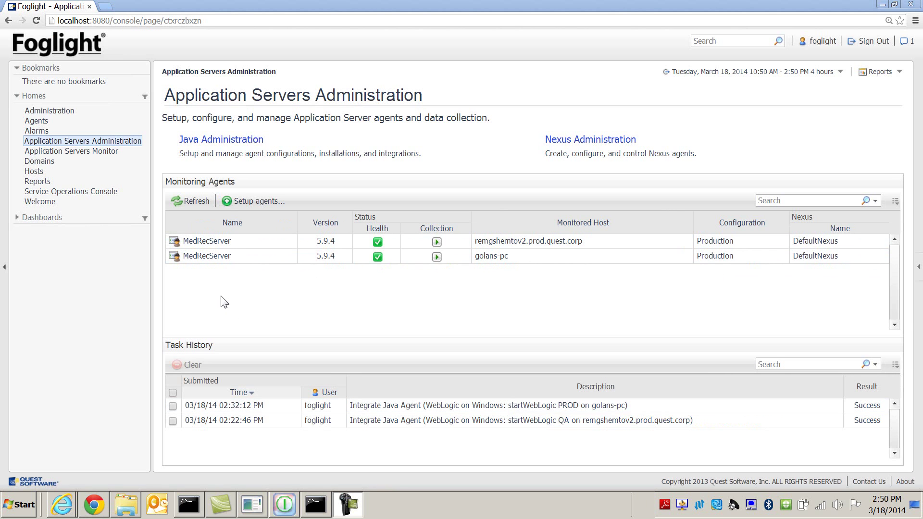
- Switch the agent configuration of MedRecServer on golans-pc to QA and dismiss the result notice
left_click(203, 259)
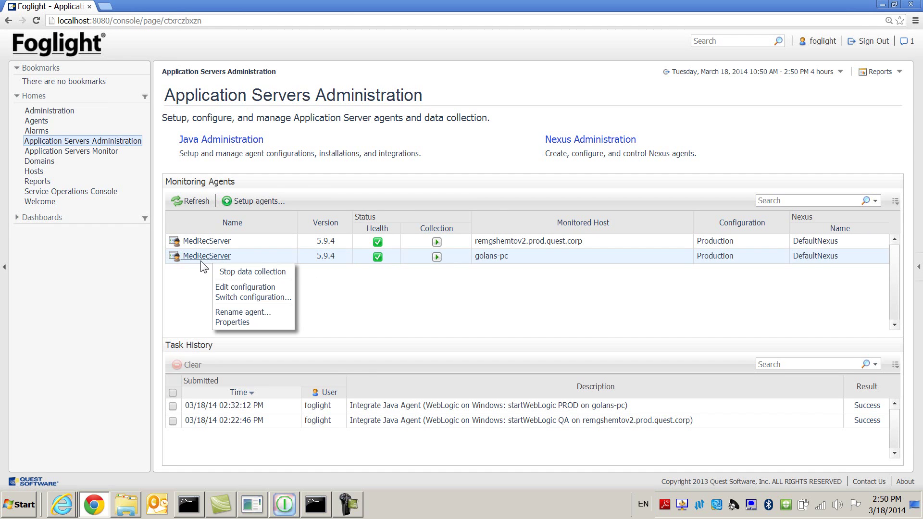
left_click(226, 297)
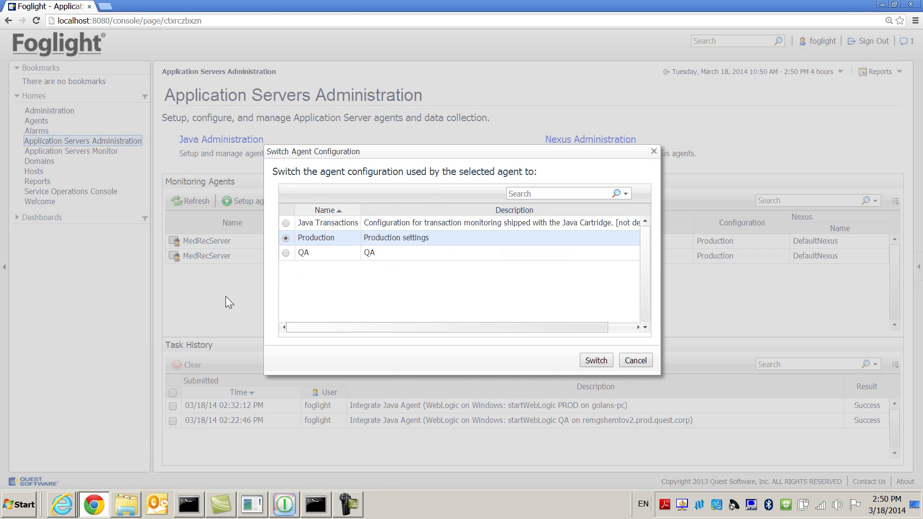
left_click(286, 254)
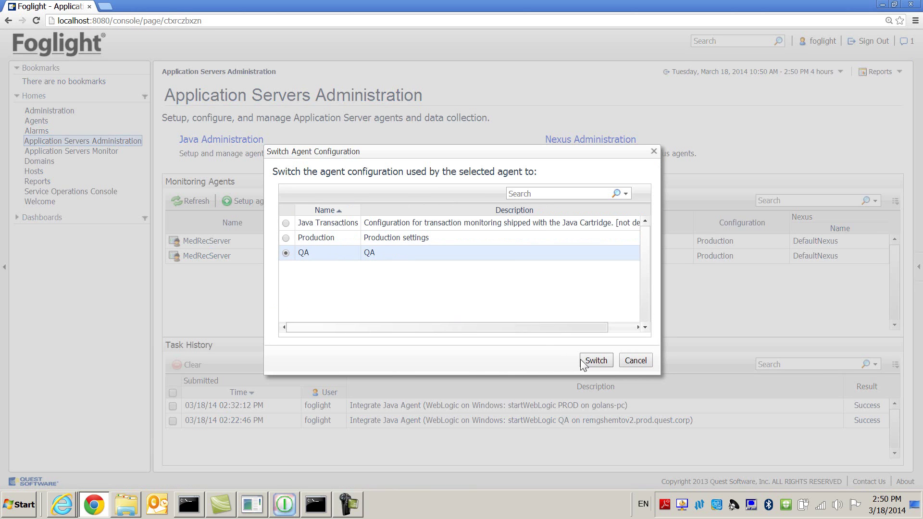
left_click(595, 361)
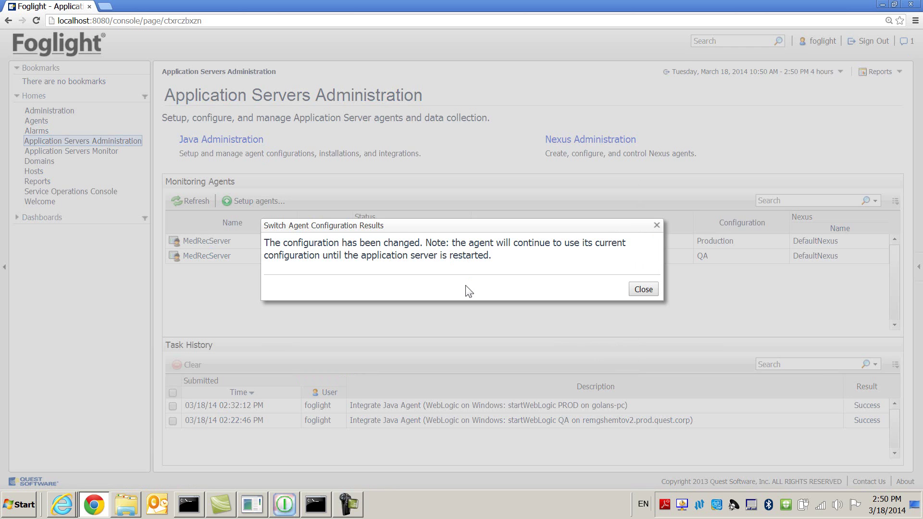
left_click(642, 290)
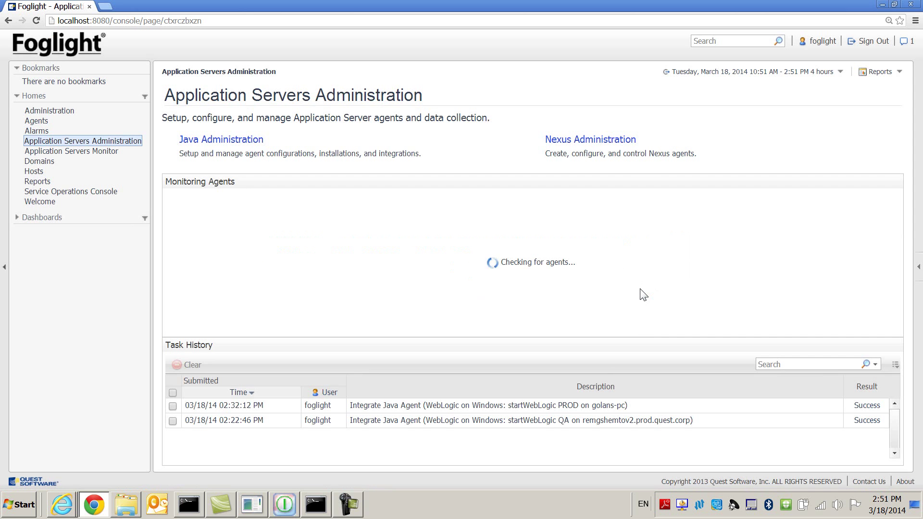